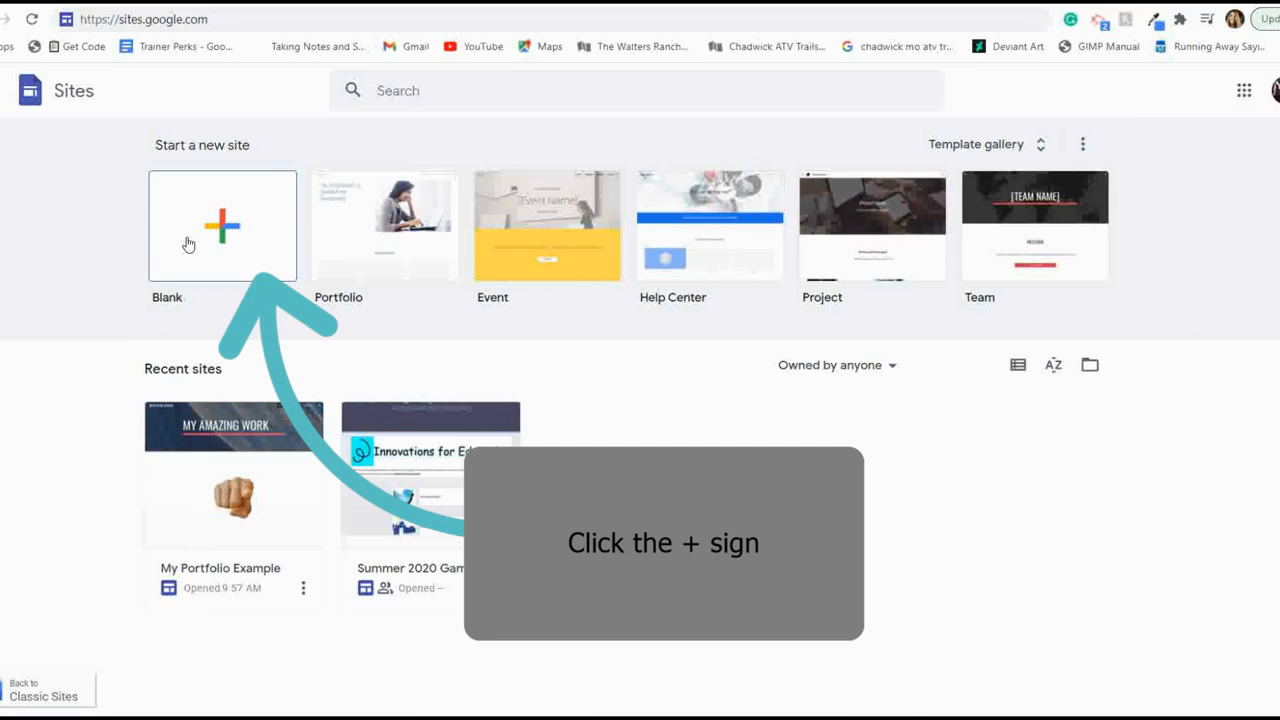
- Create a blank site named The Great Example and change the home page title to Welcome!
left_click(194, 249)
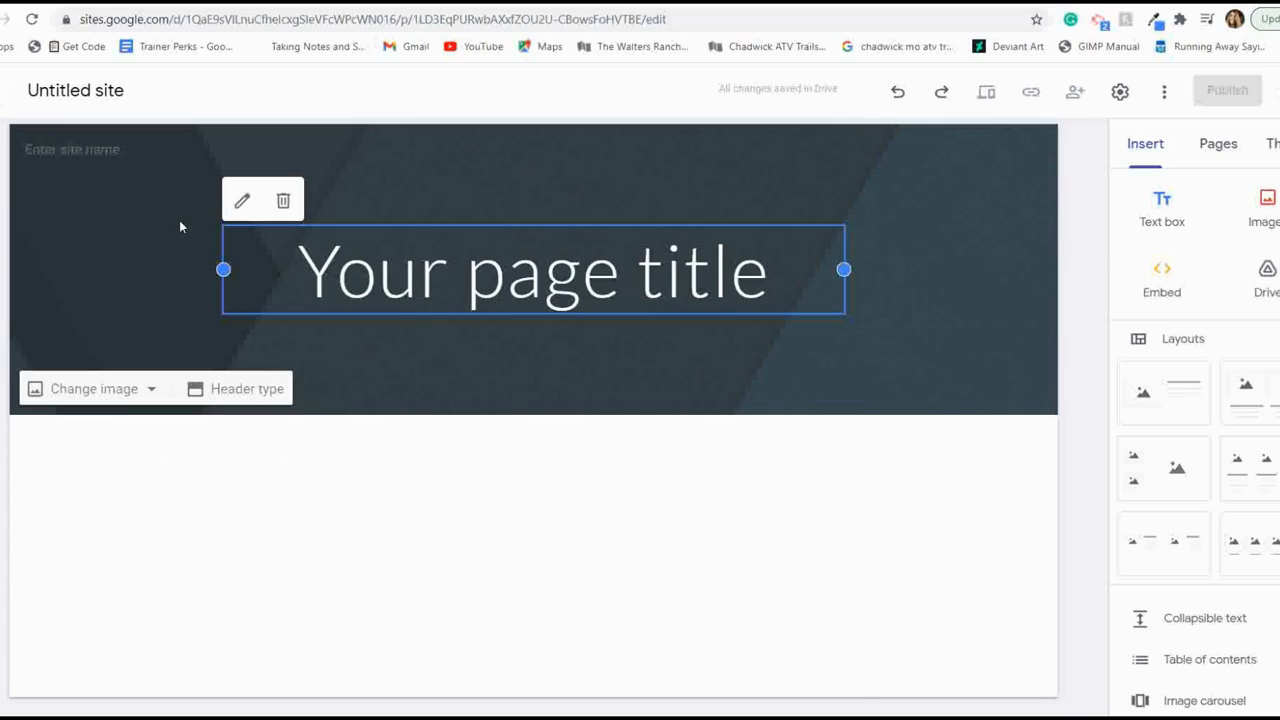
left_click(138, 91)
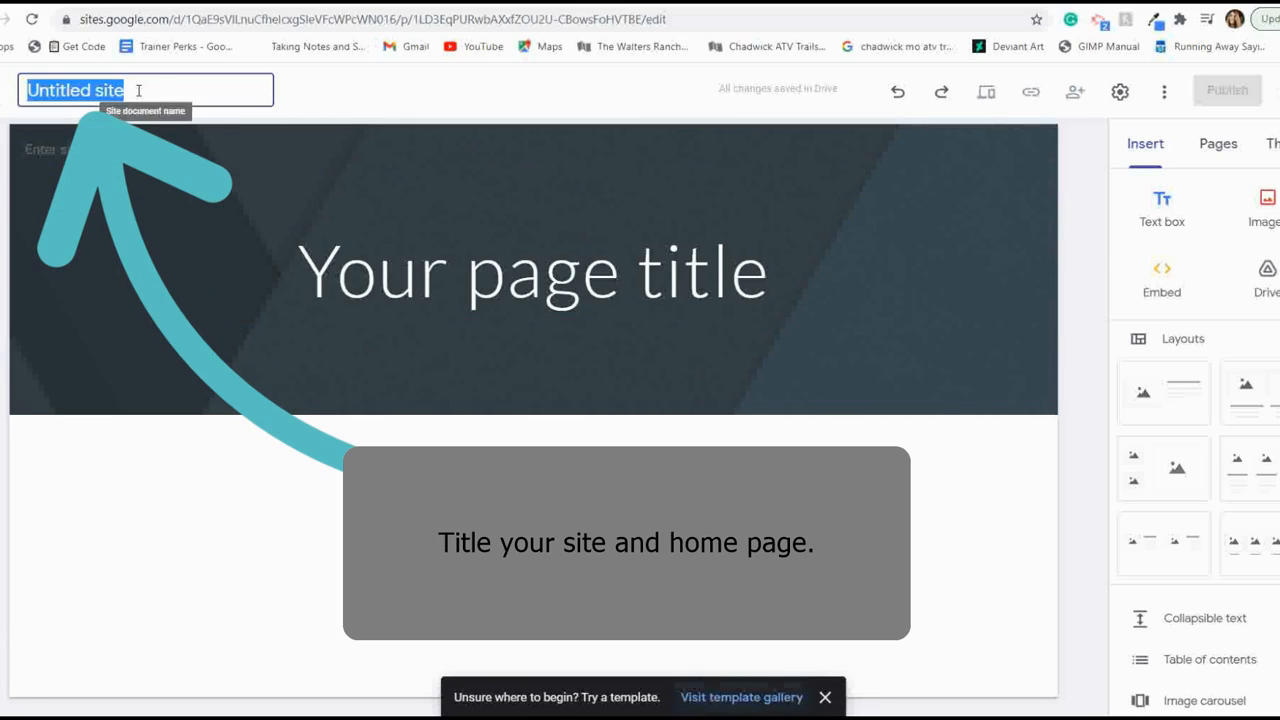
type("The Great Example")
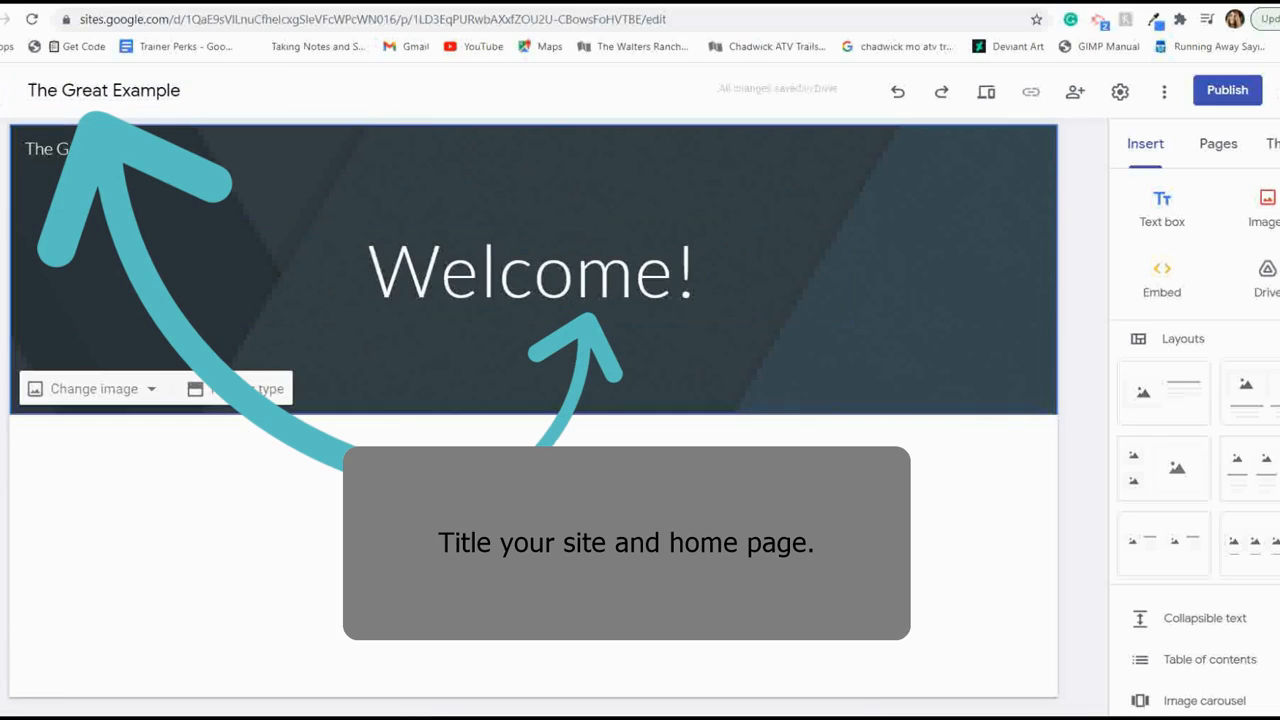
left_click(589, 276)
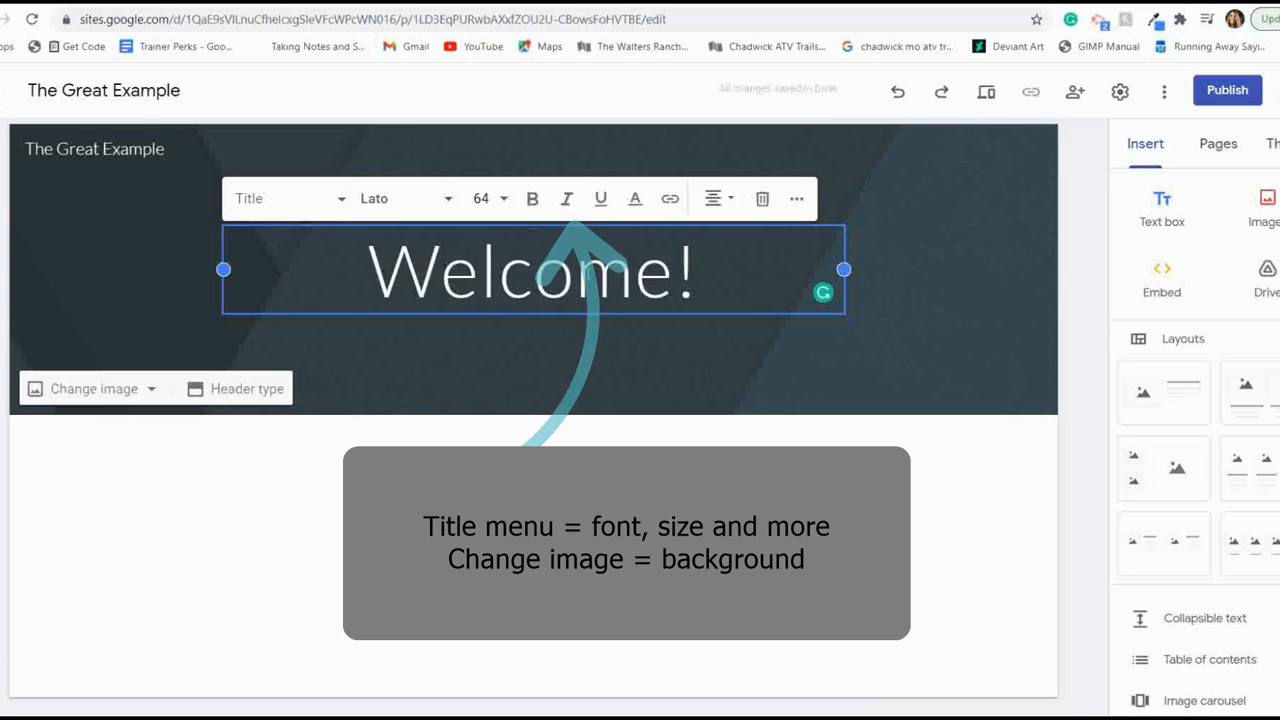
- Replace the header background with the blue diagonal slope image from the gallery and apply the Diplomat theme to the site
left_click(119, 396)
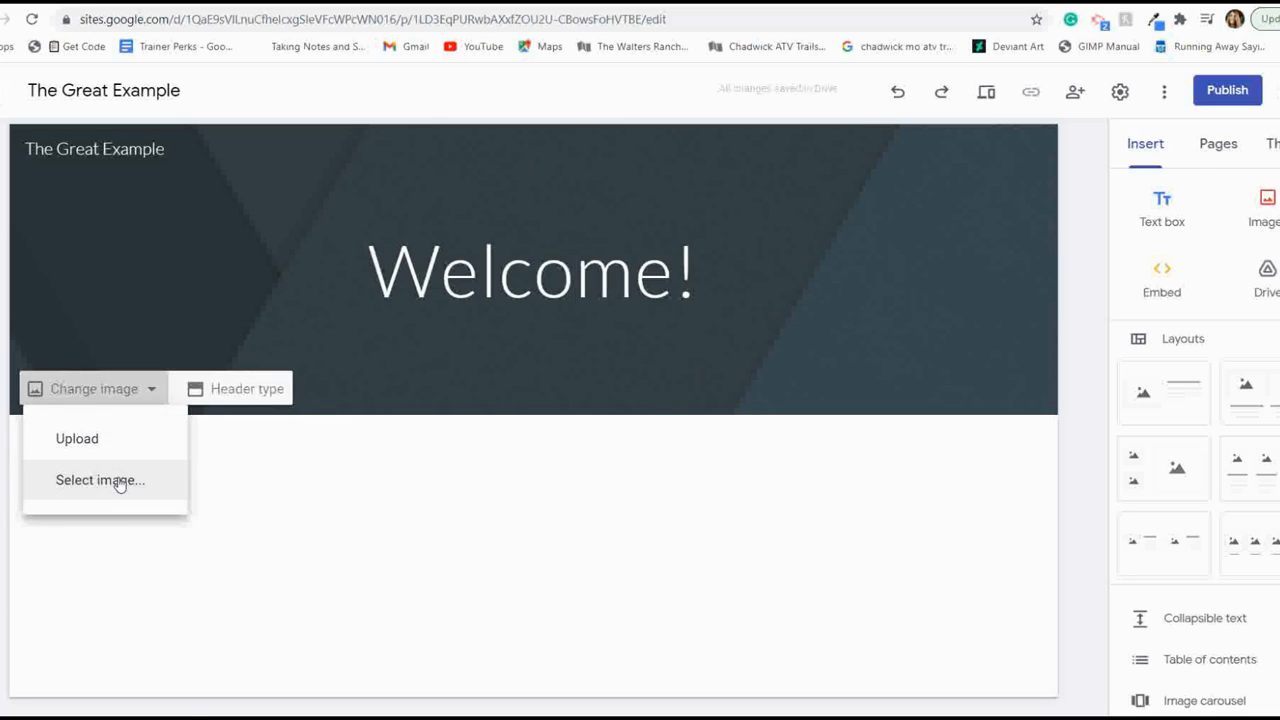
left_click(118, 481)
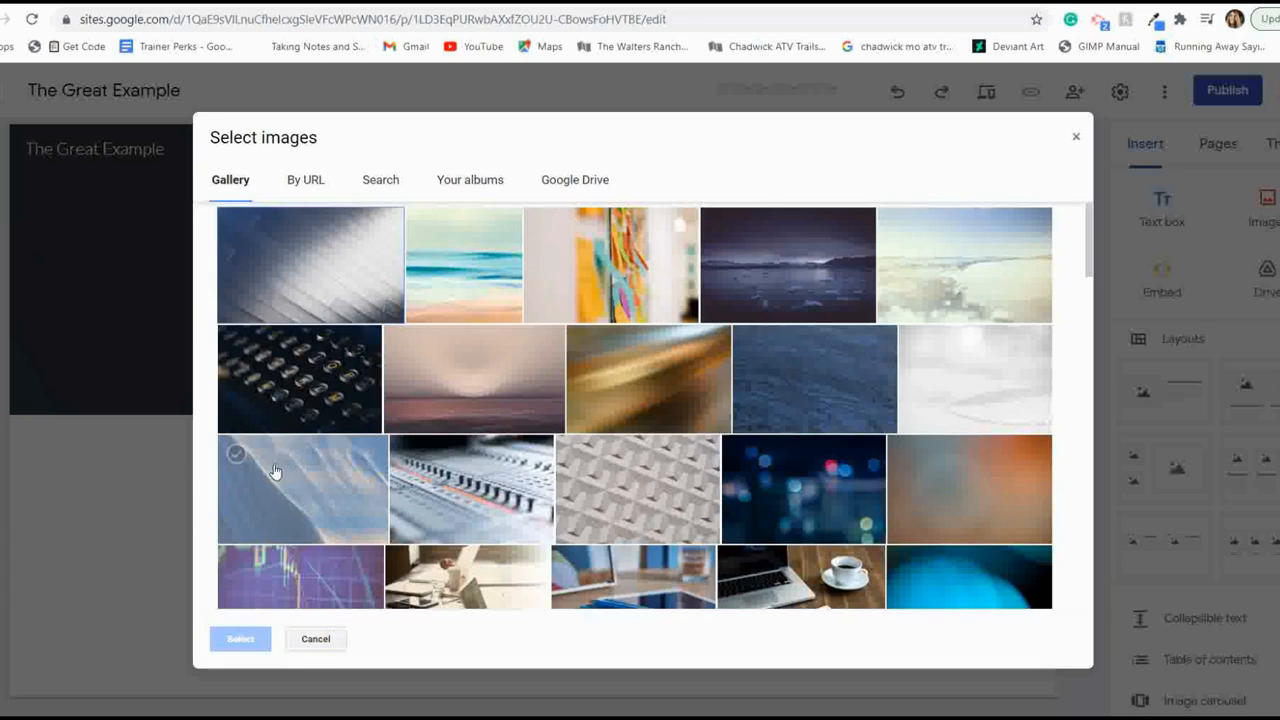
left_click(320, 484)
left_click(240, 639)
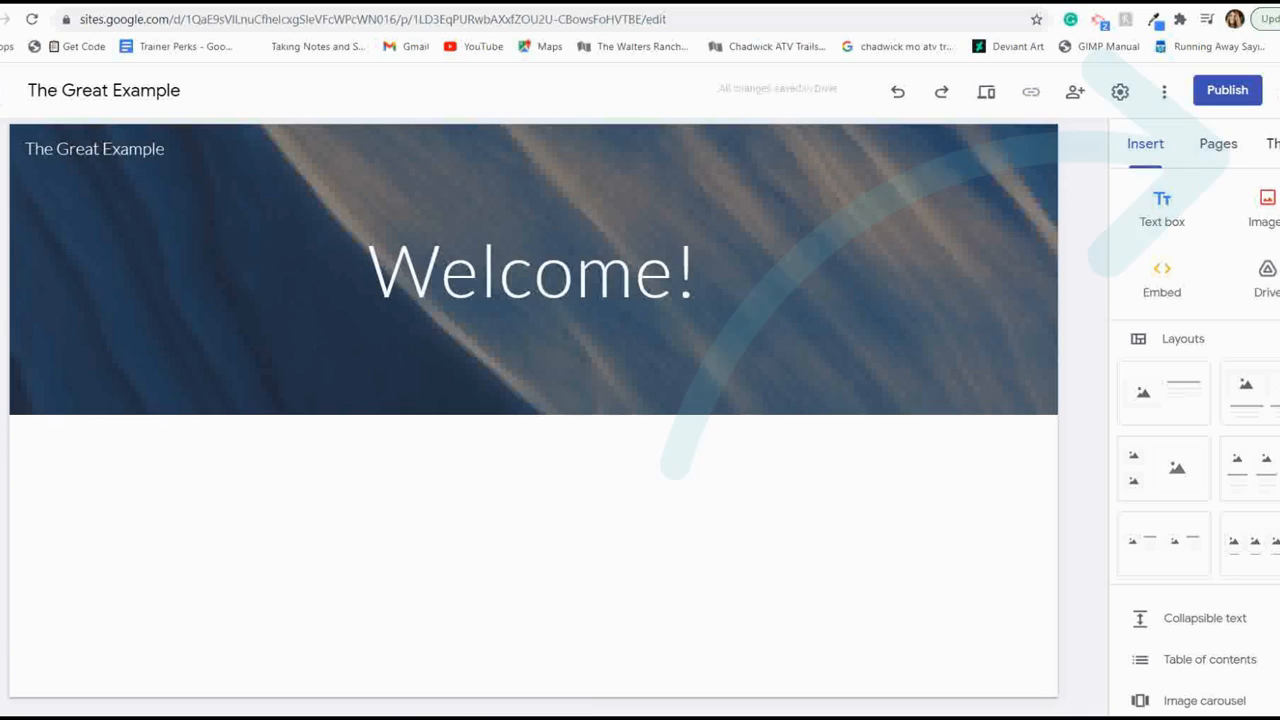
left_click(1272, 144)
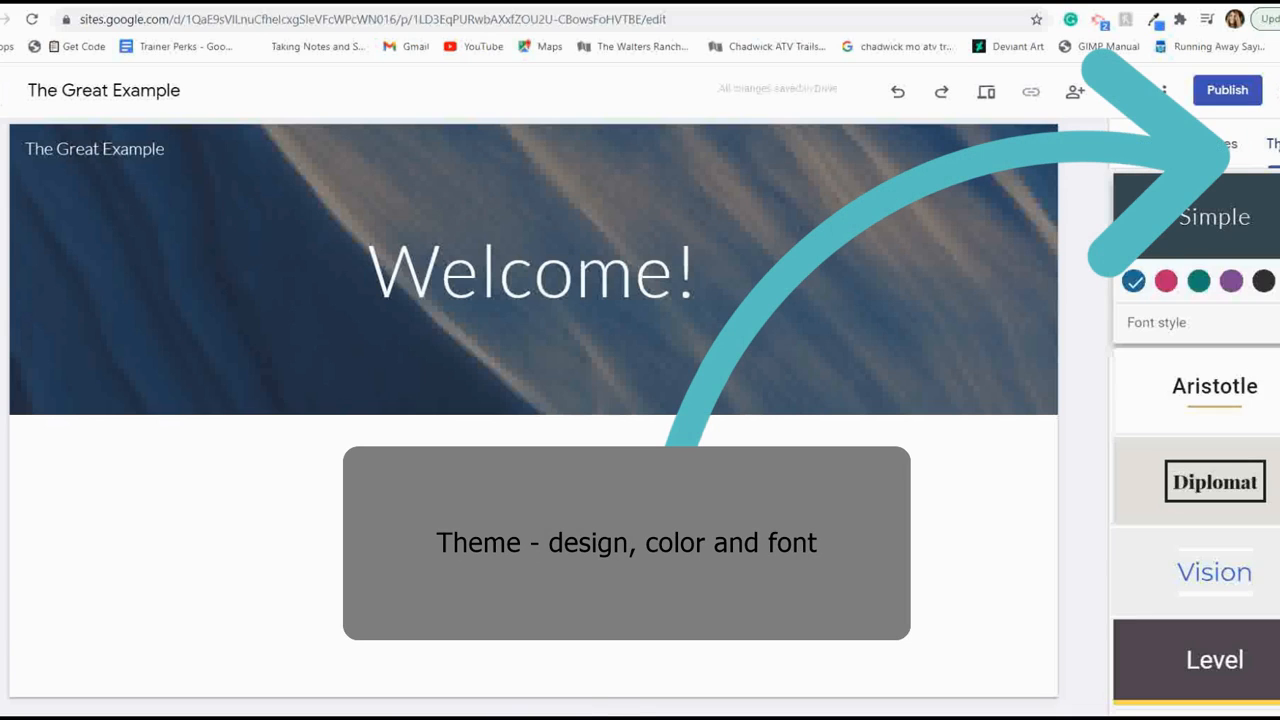
left_click(1187, 463)
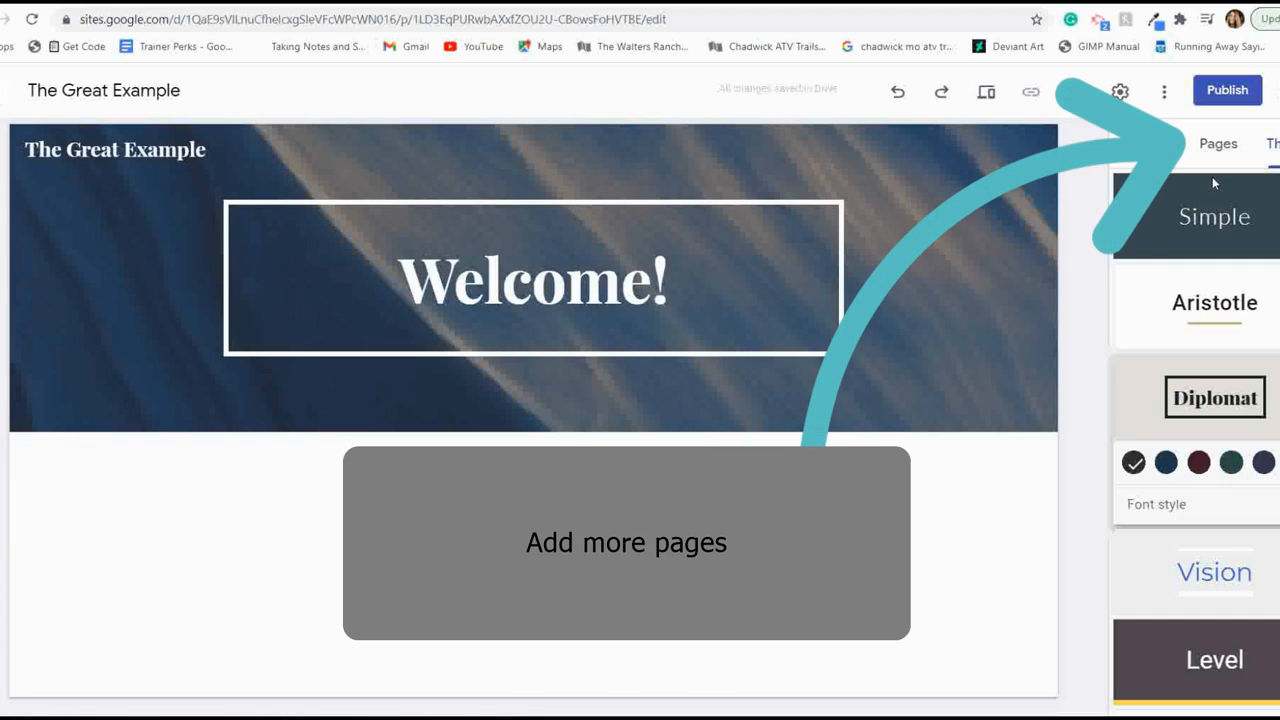
- Add two new pages to the site, named My Blogs and My Story
left_click(1217, 150)
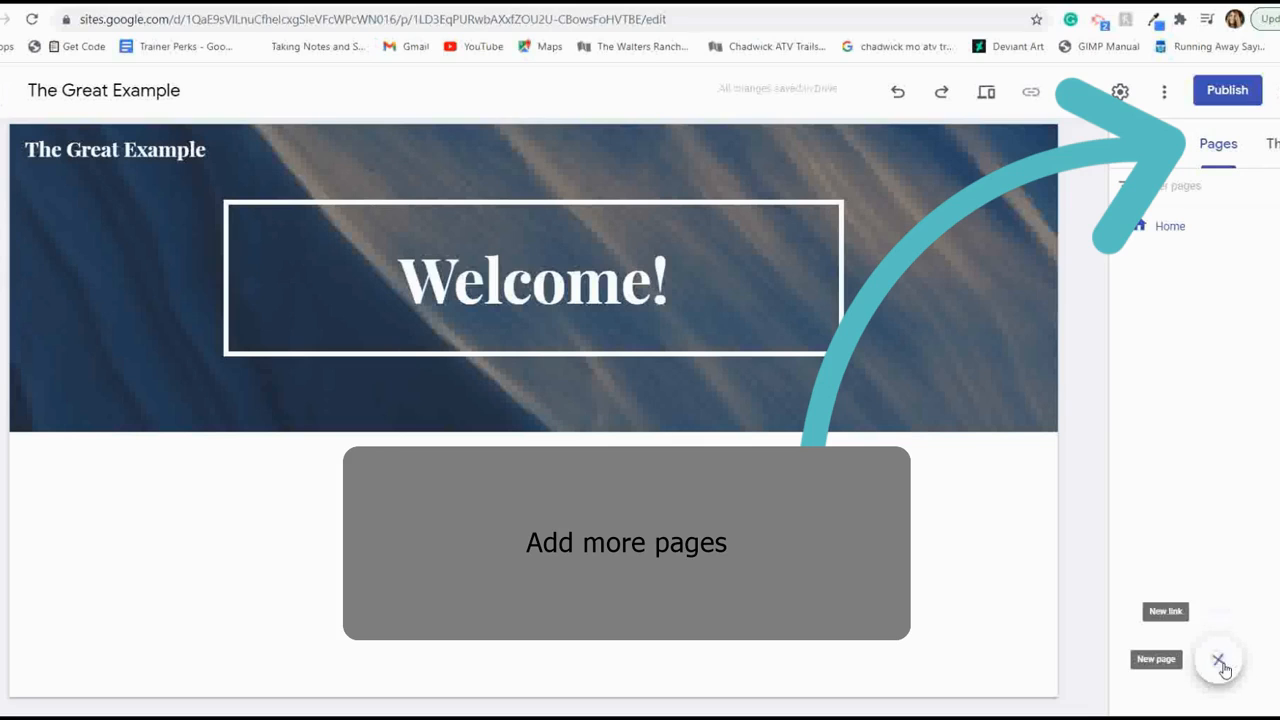
left_click(1219, 662)
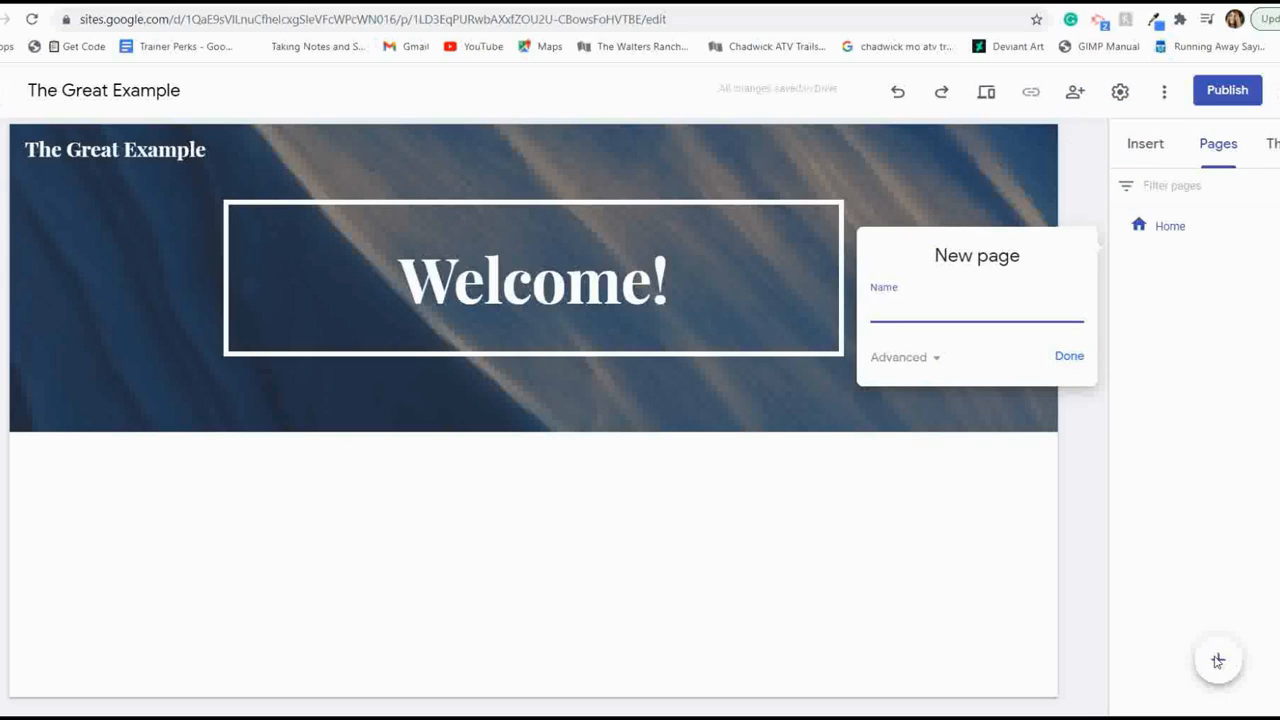
type("My Blogs")
left_click(1060, 357)
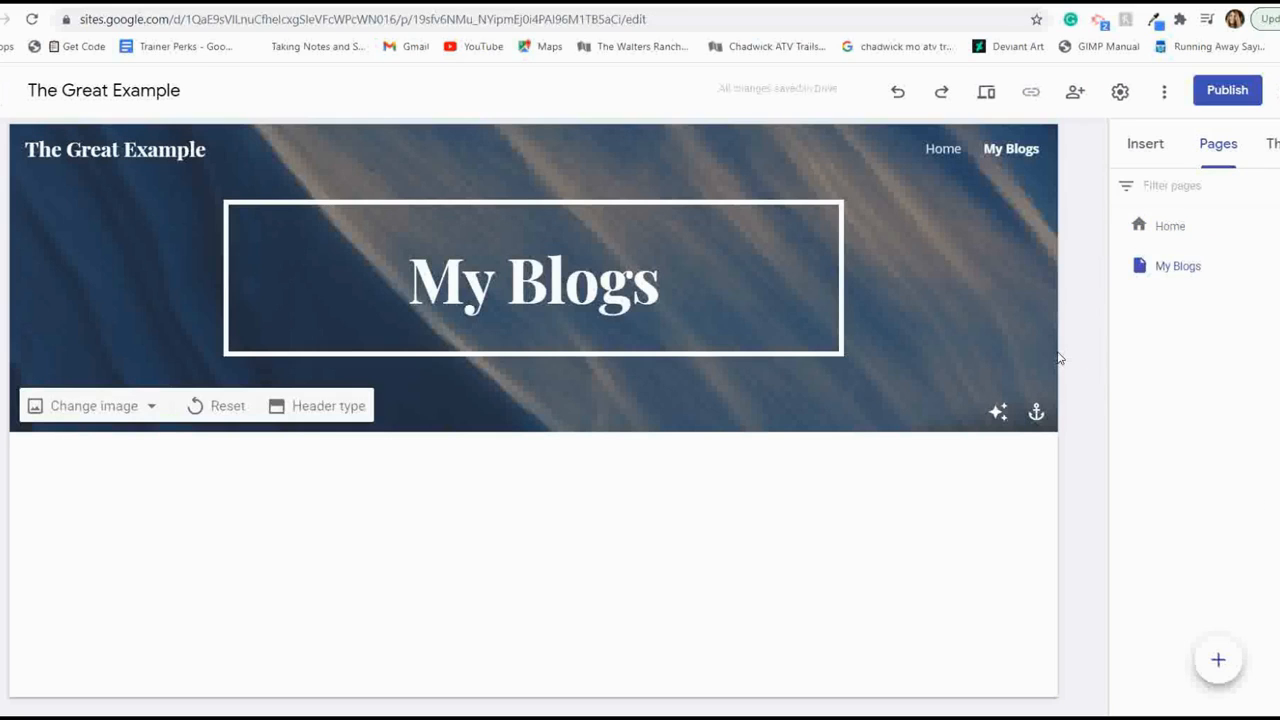
left_click(1216, 658)
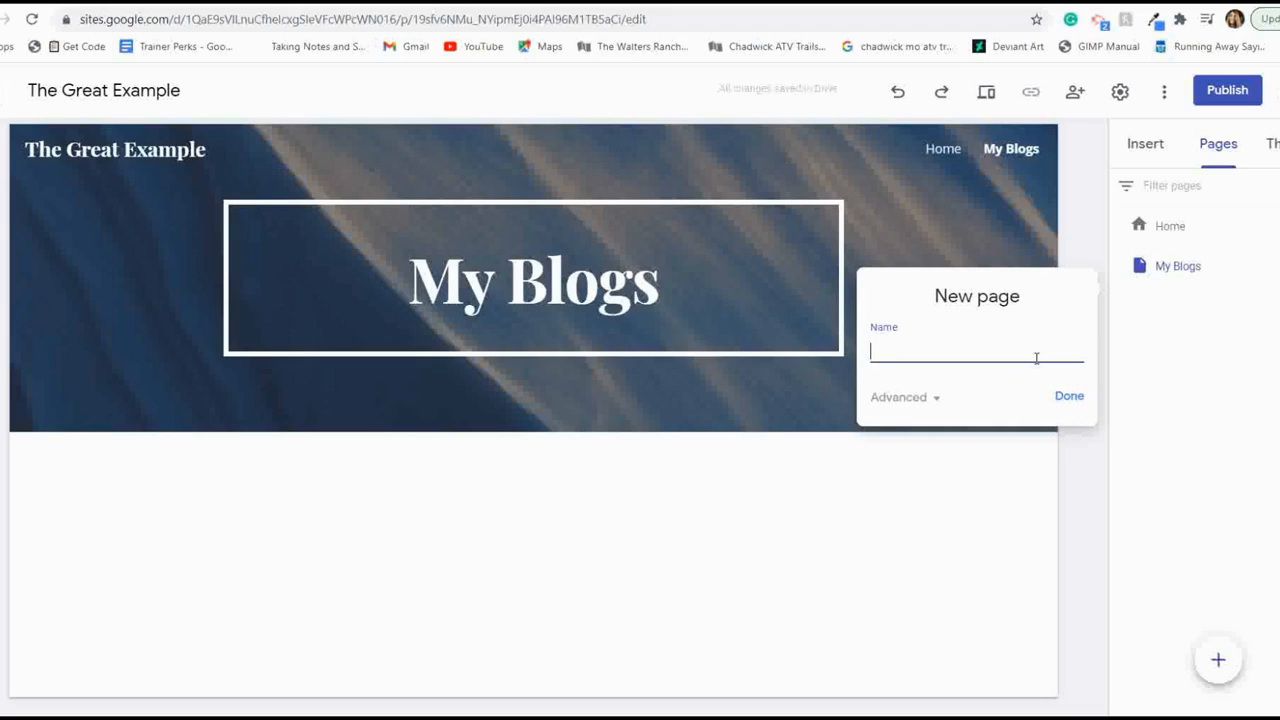
type("My Story")
left_click(1060, 400)
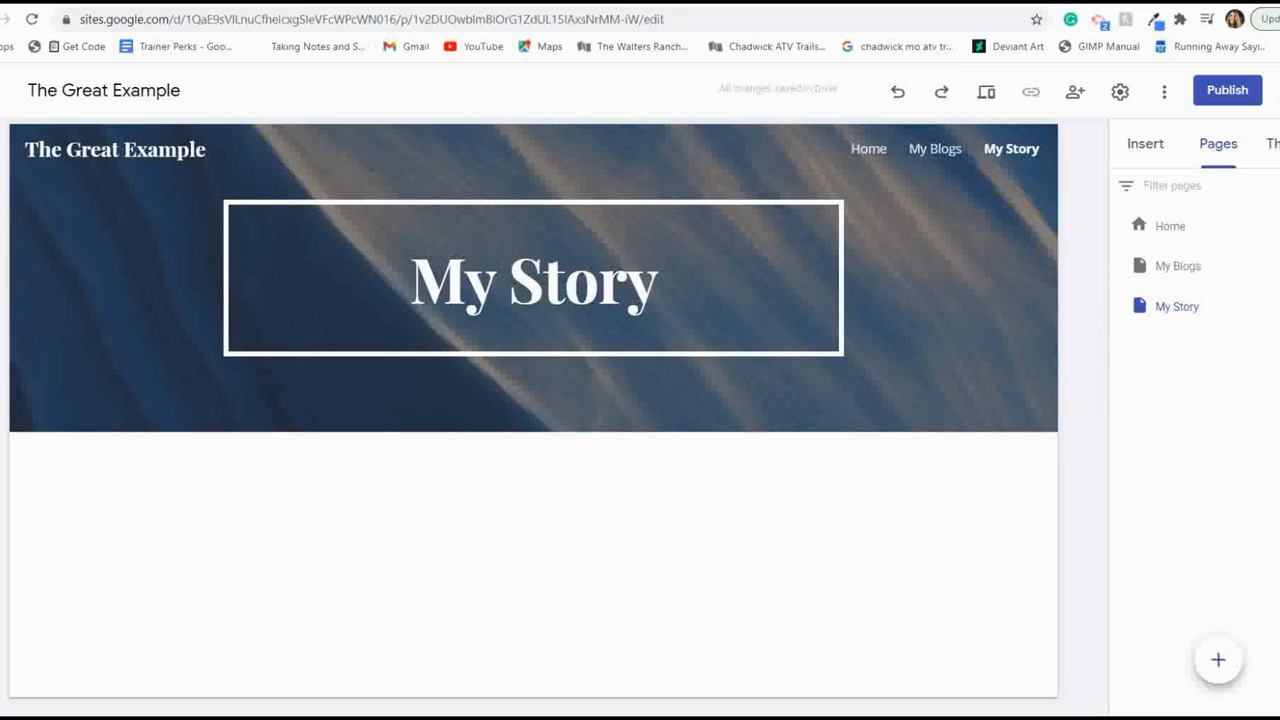
- Check the properties of the My Story page and close them without changes
left_click(1277, 306)
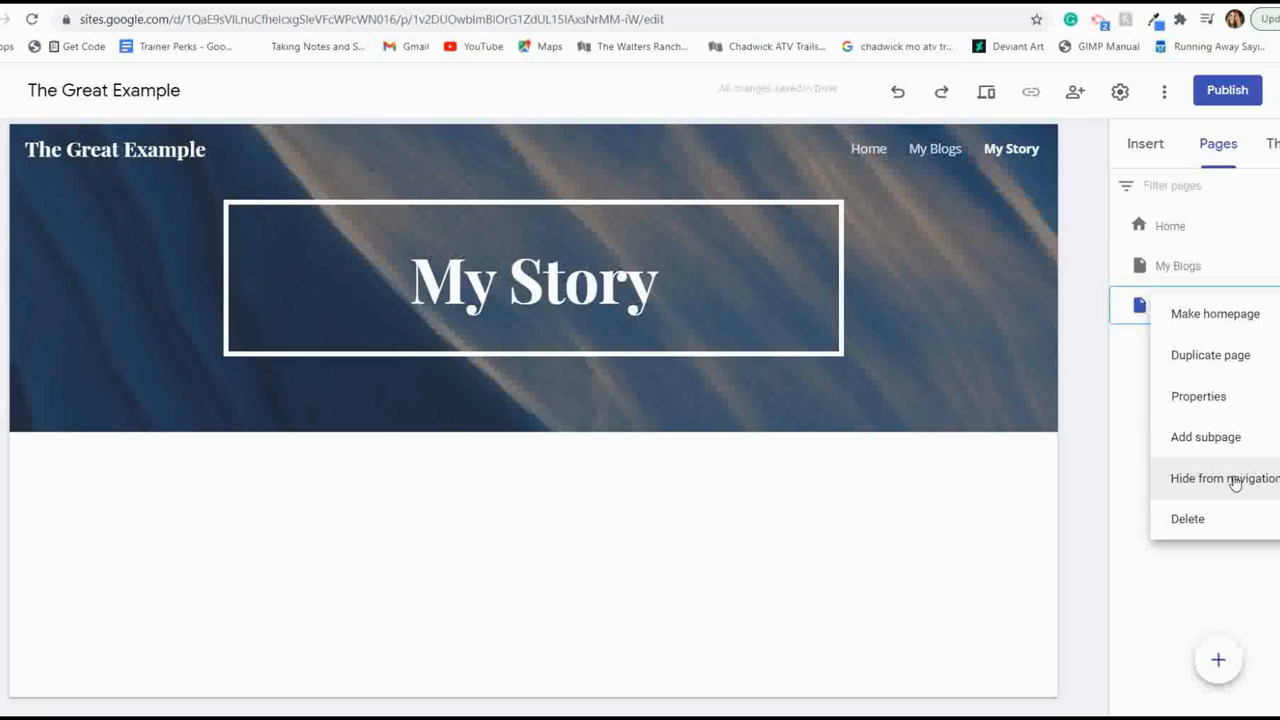
left_click(1203, 398)
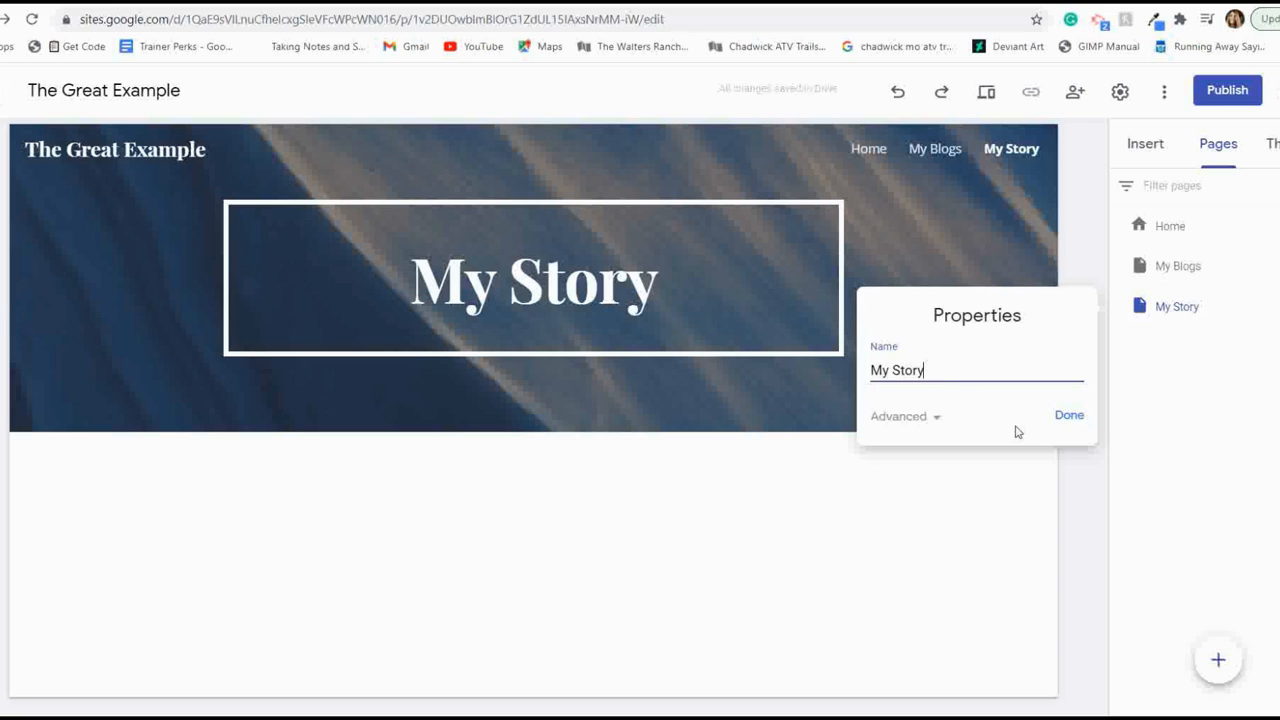
left_click(1077, 418)
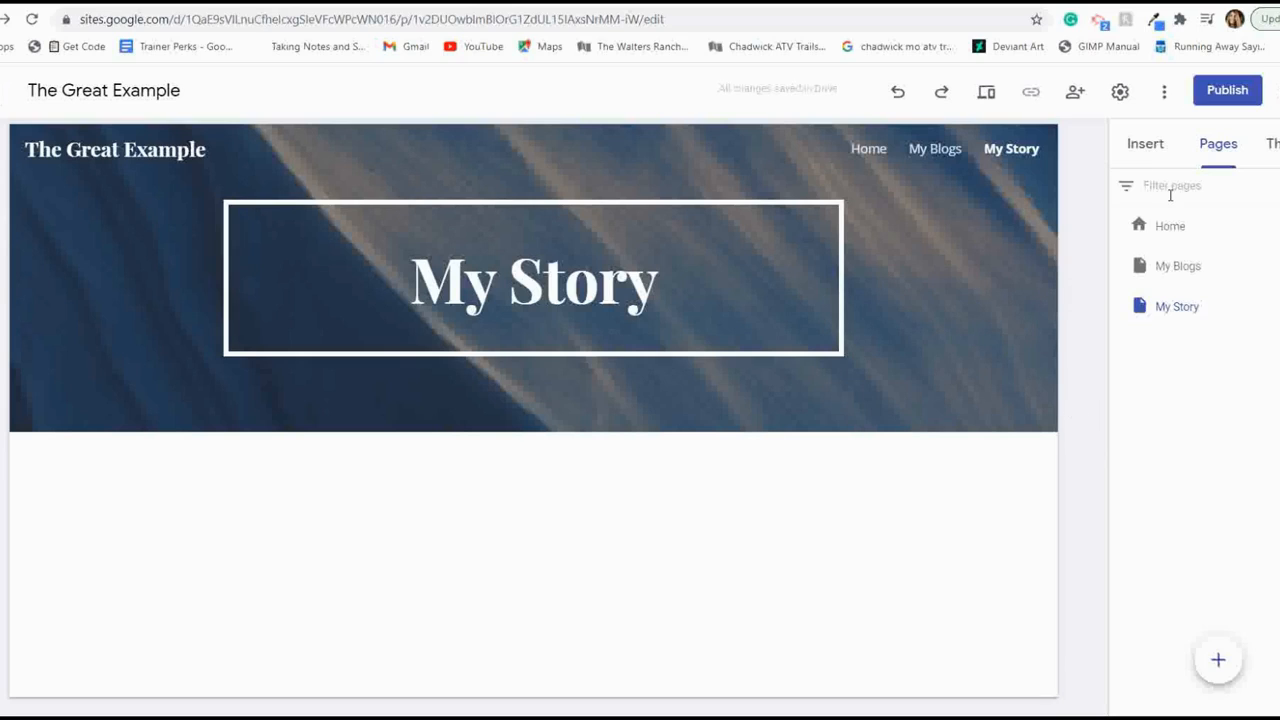
- Insert the layout with one image beside a heading and text on the My Blogs page
left_click(1146, 147)
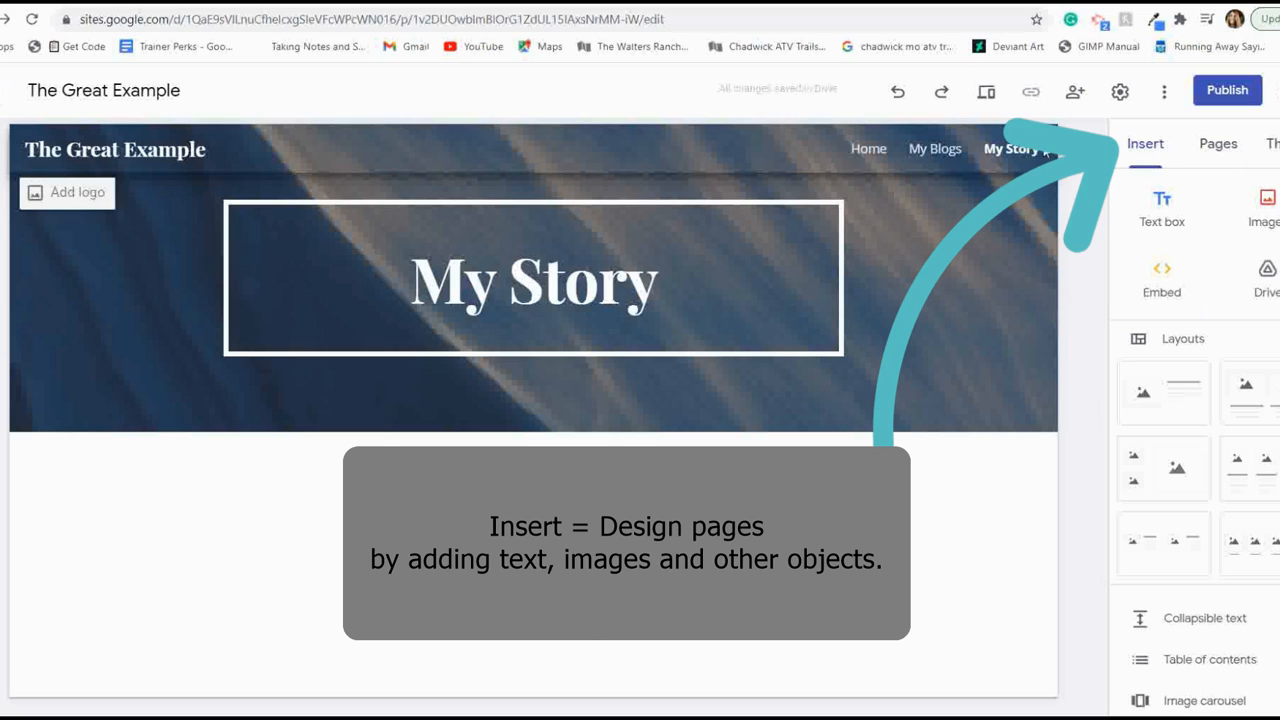
left_click(938, 153)
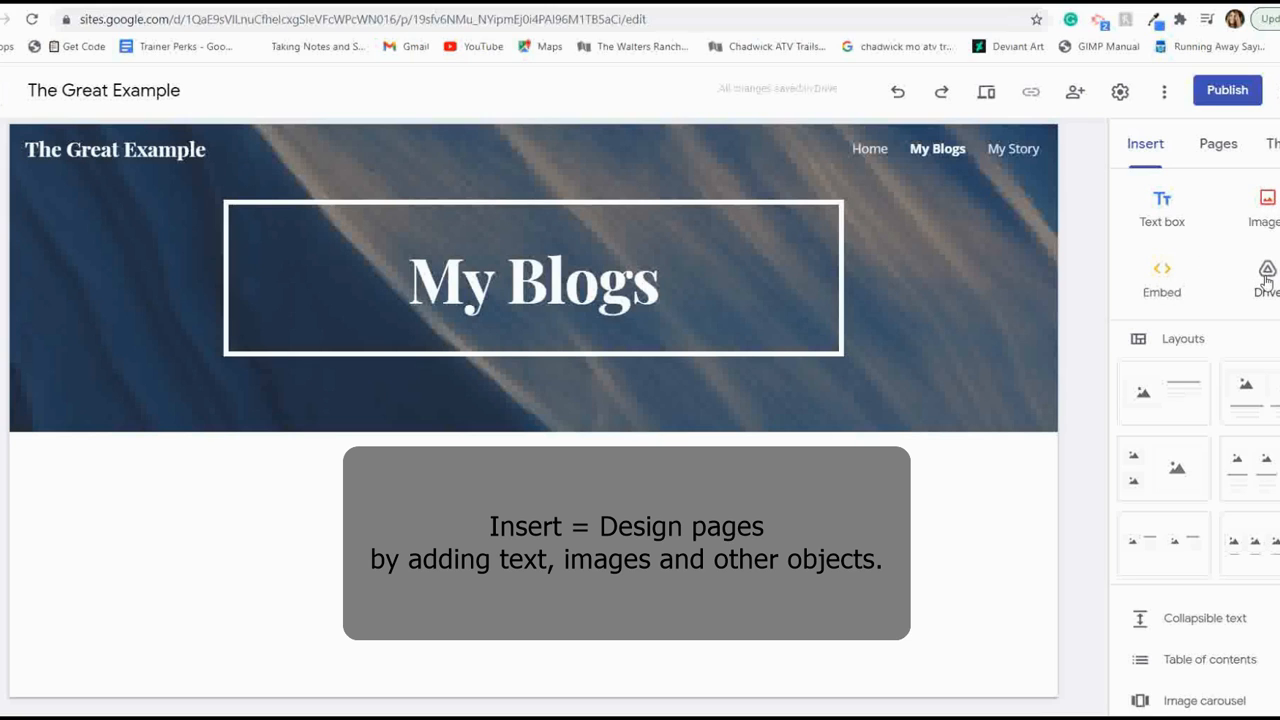
left_click(1163, 396)
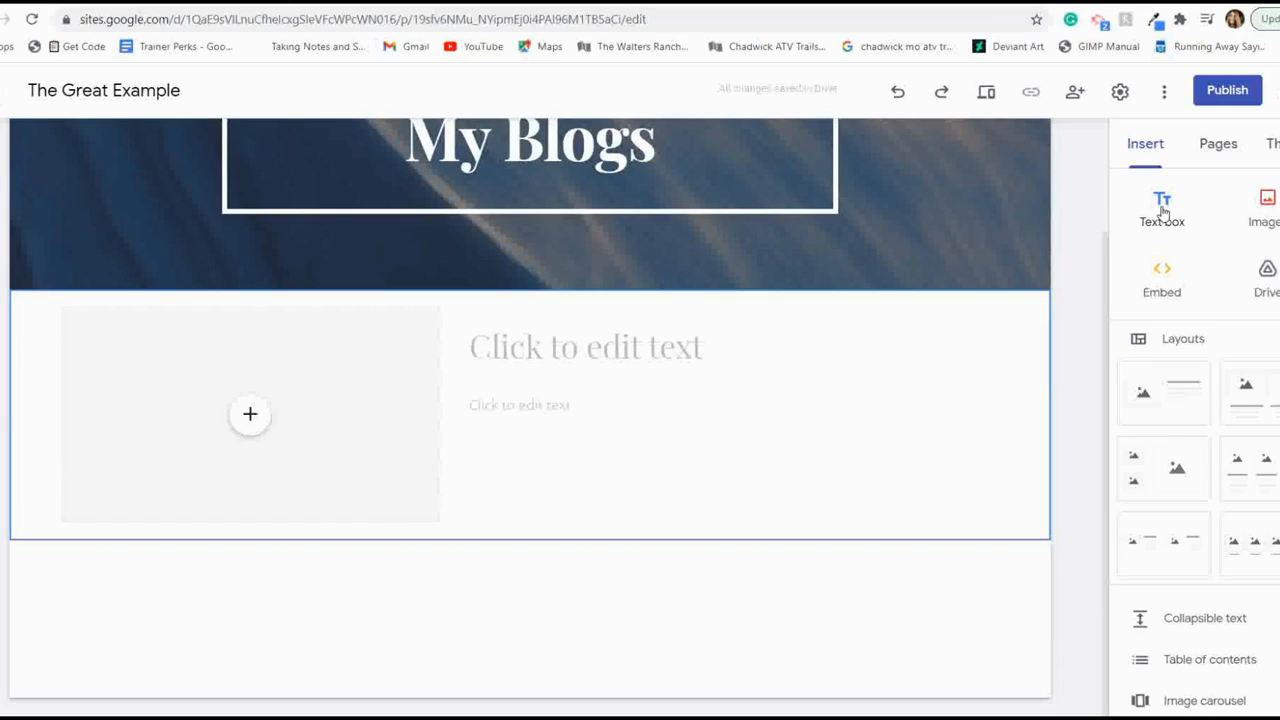
- Add a text box below the layout, narrow it to about half the page width and centre it on the page
left_click(1162, 212)
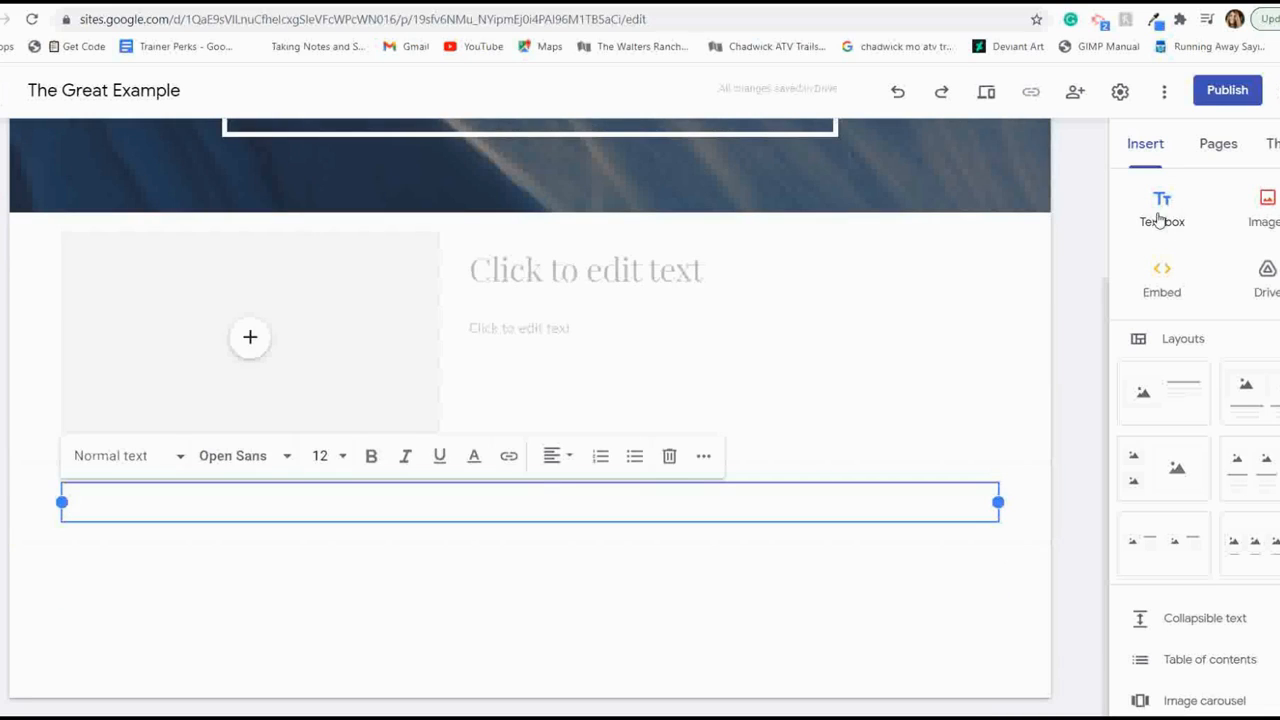
left_click_drag(998, 502, 516, 513)
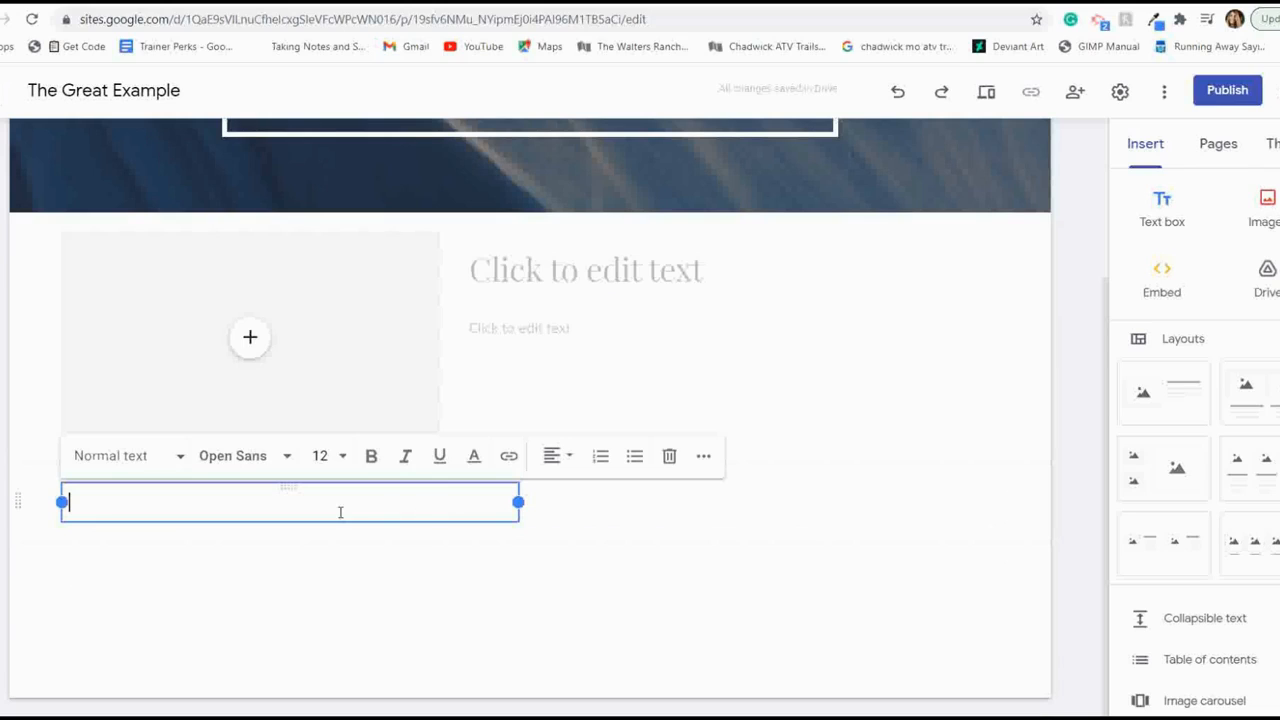
left_click_drag(287, 489, 527, 489)
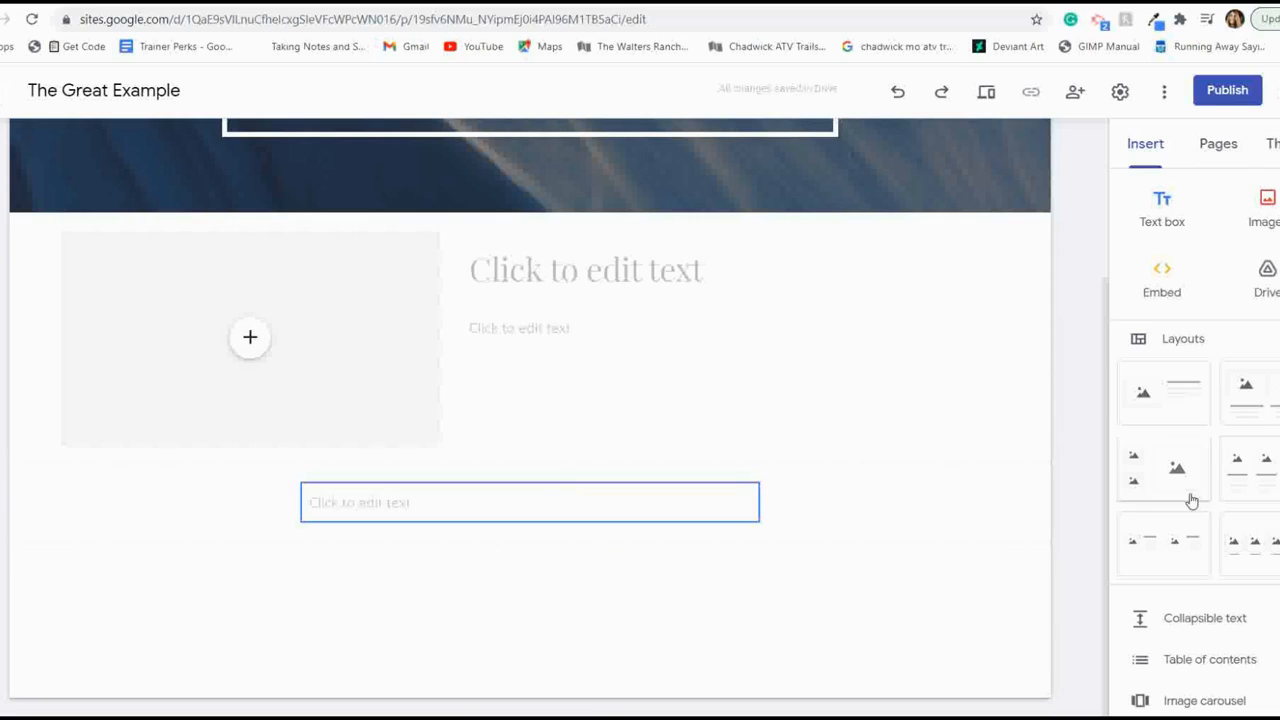
- Look through the insertable content elements and preview the My Blogs page as visitors see it
scroll(1150, 503, "down", 4)
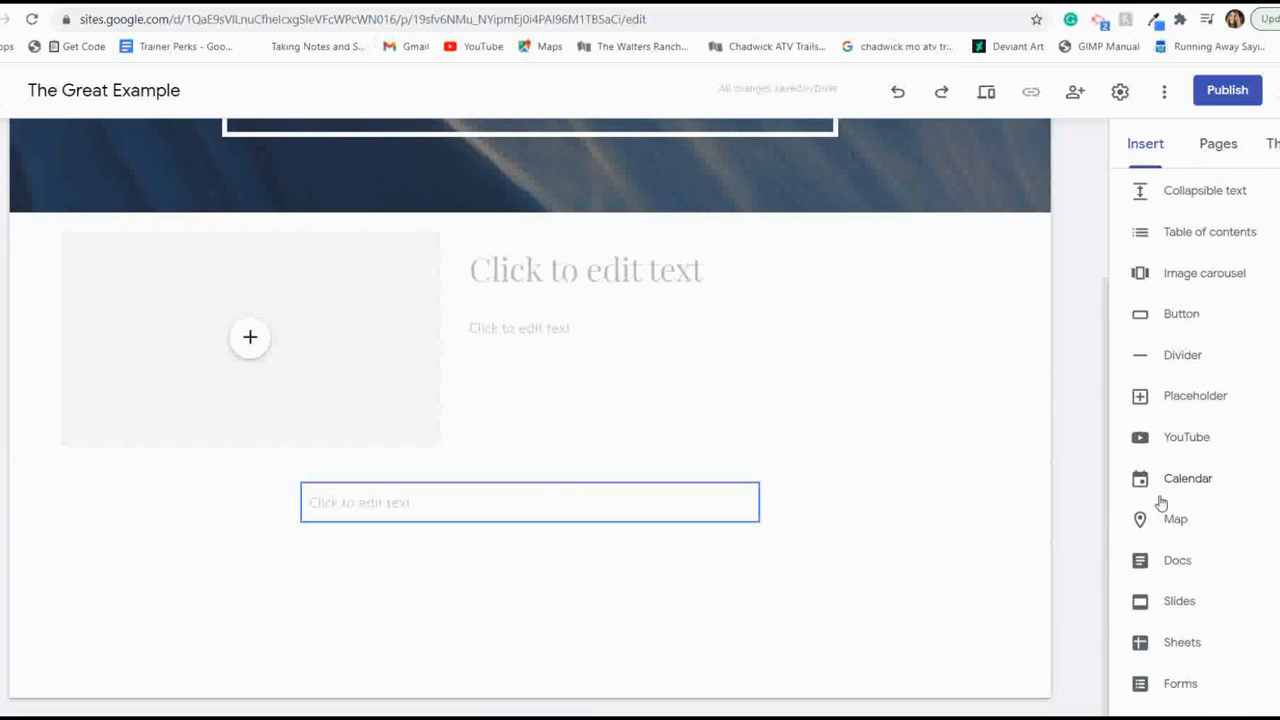
scroll(1201, 488, "down", 1)
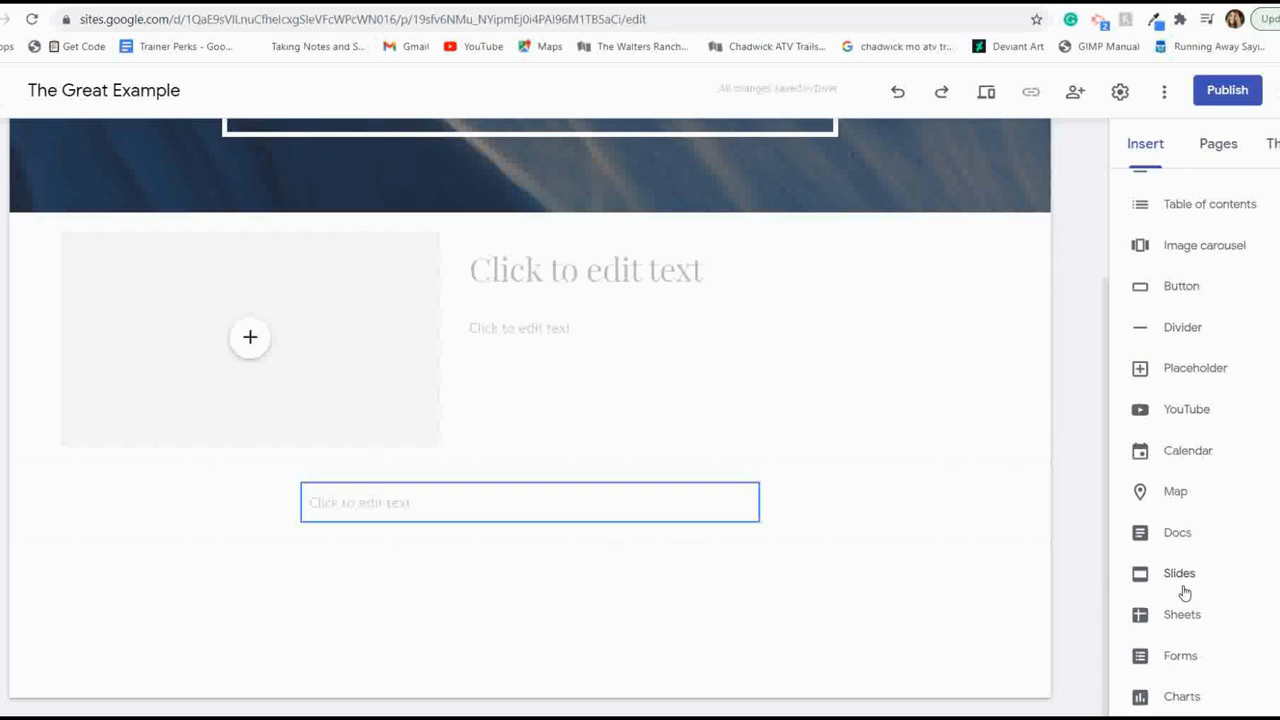
scroll(1184, 593, "up", 4)
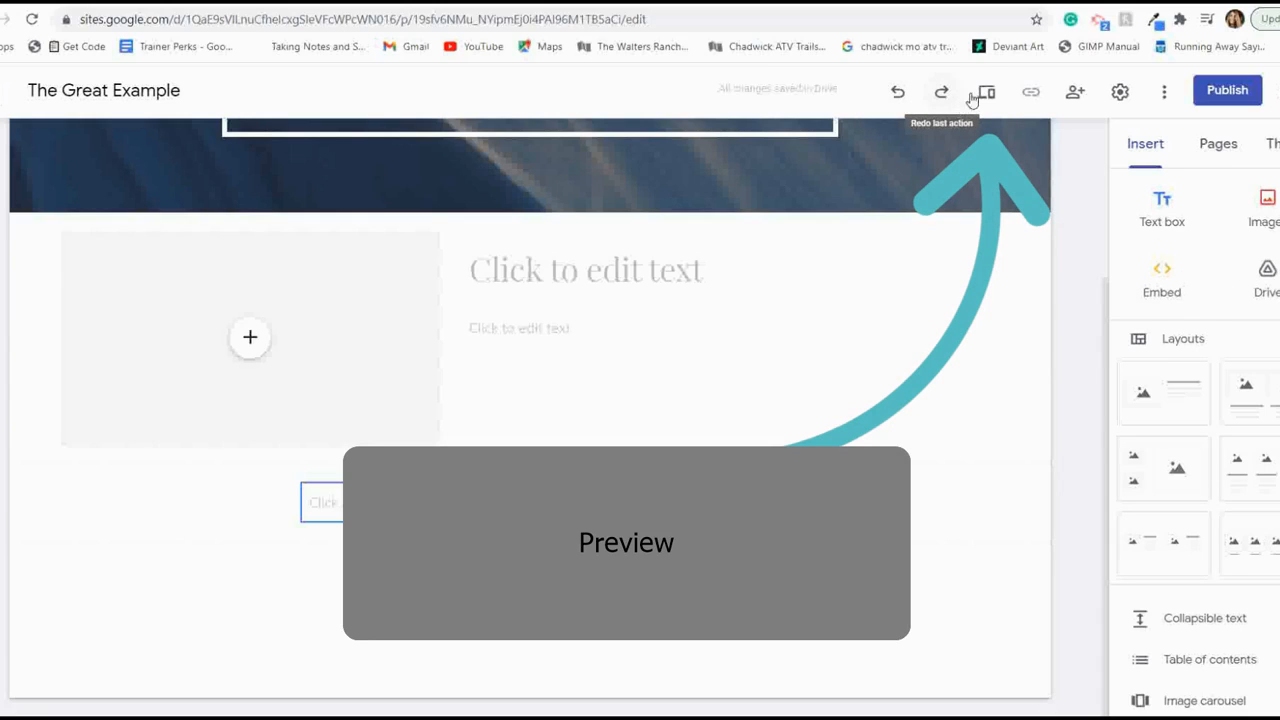
left_click(988, 95)
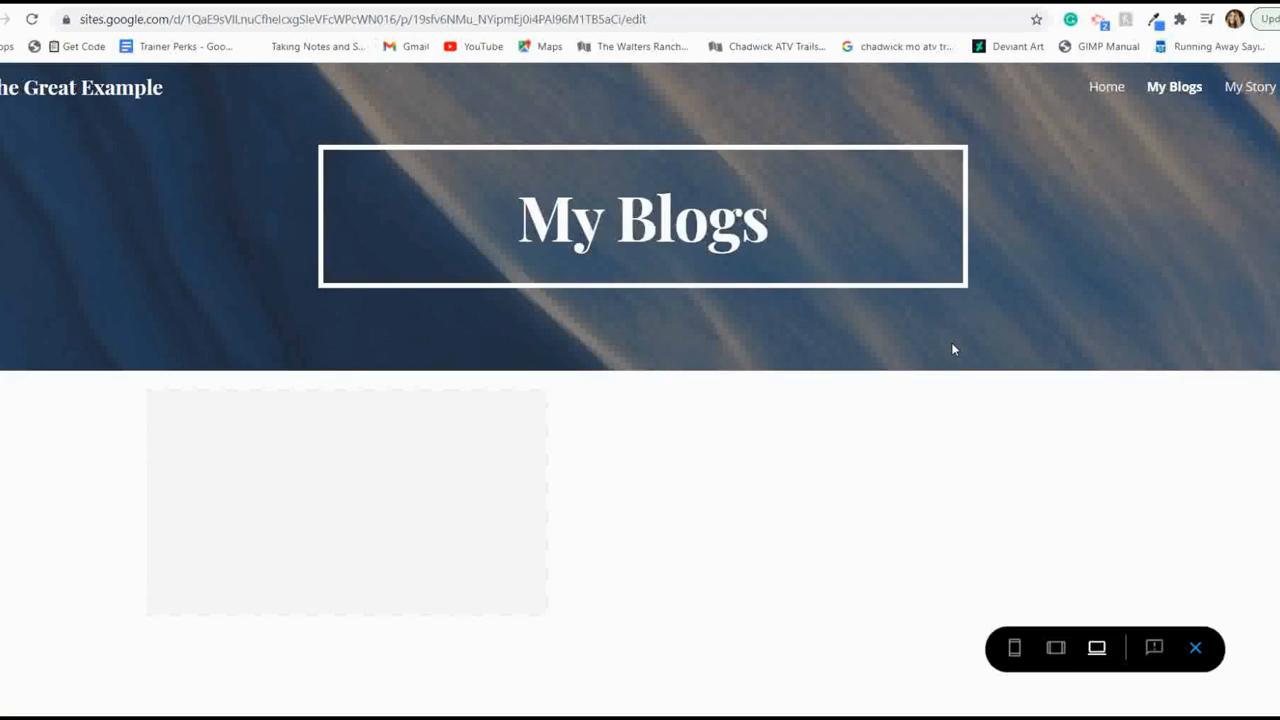
left_click(1195, 650)
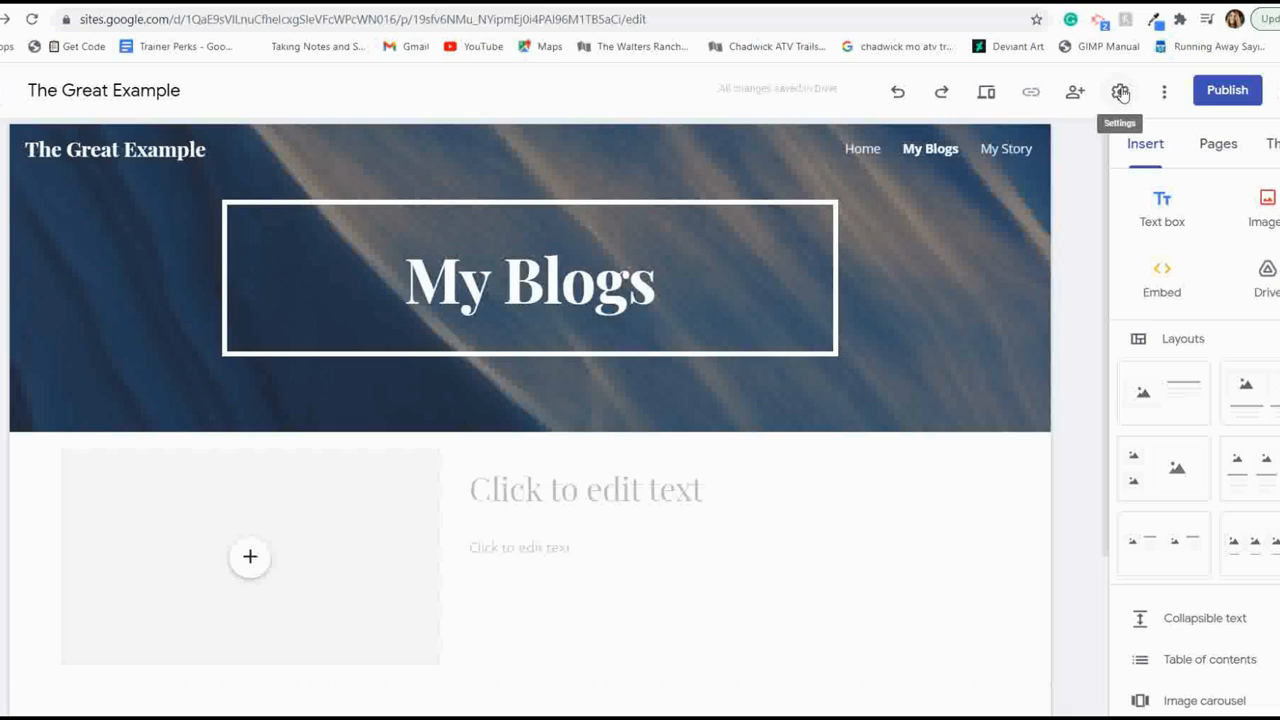
- Set the site's navigation mode to Side in the site settings
left_click(1120, 92)
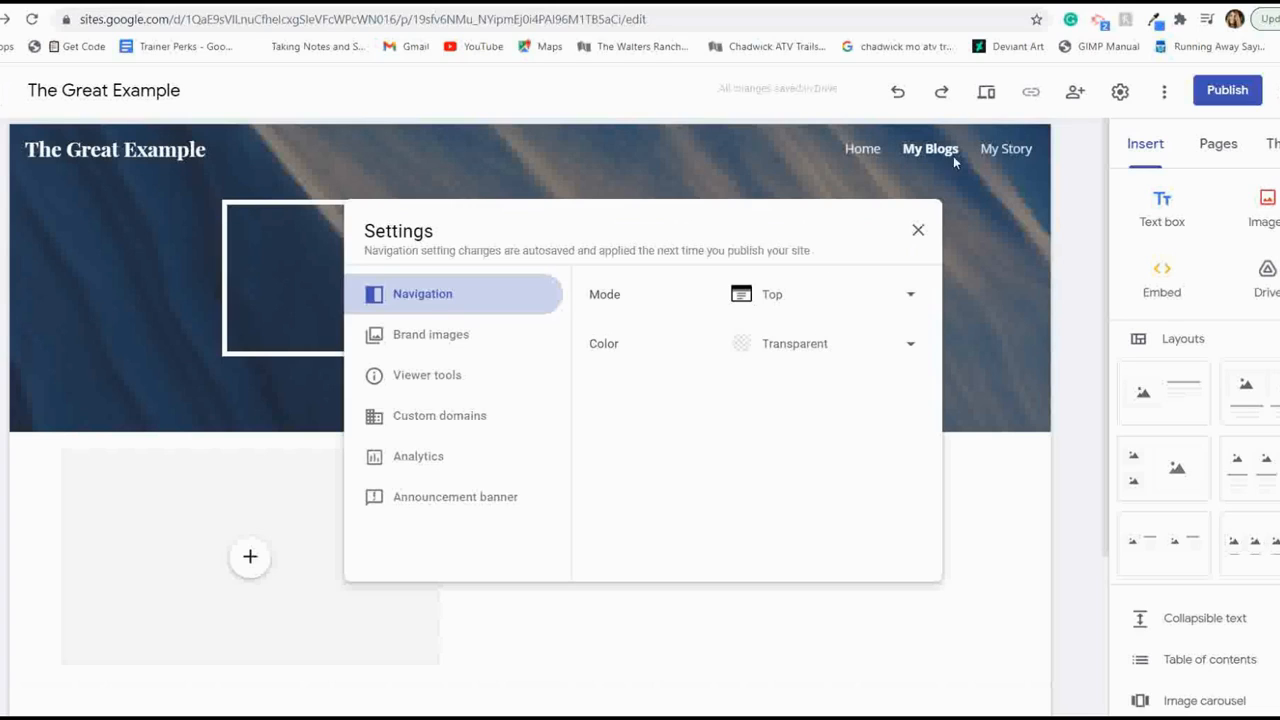
left_click(773, 298)
left_click(775, 336)
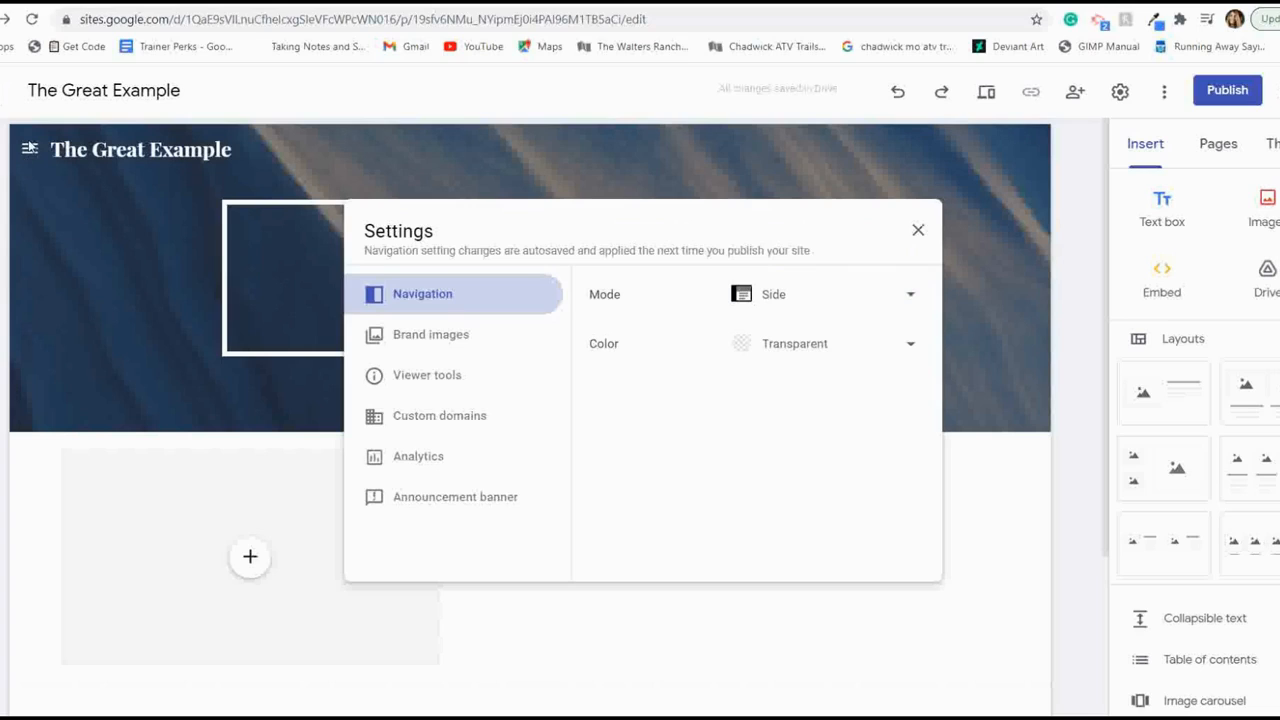
- Review the settings for brand images, viewer tools, custom domains, analytics and the announcement banner, then close the settings
left_click(462, 336)
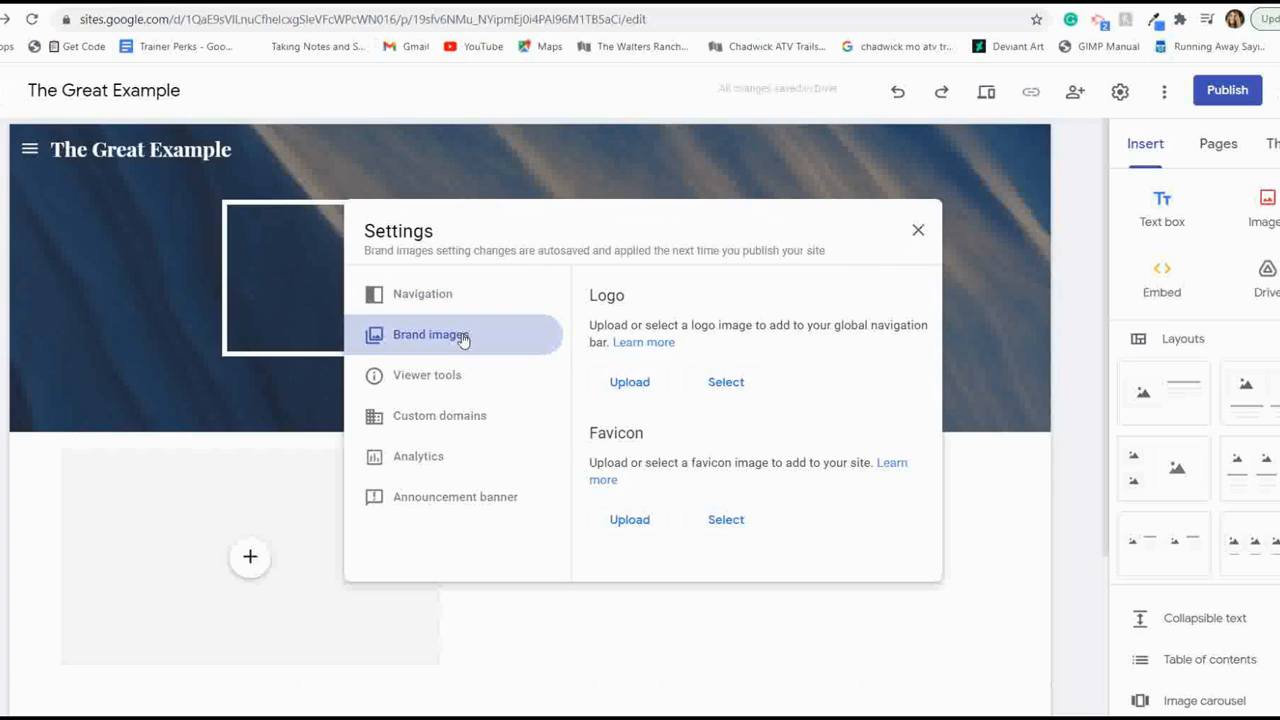
left_click(452, 379)
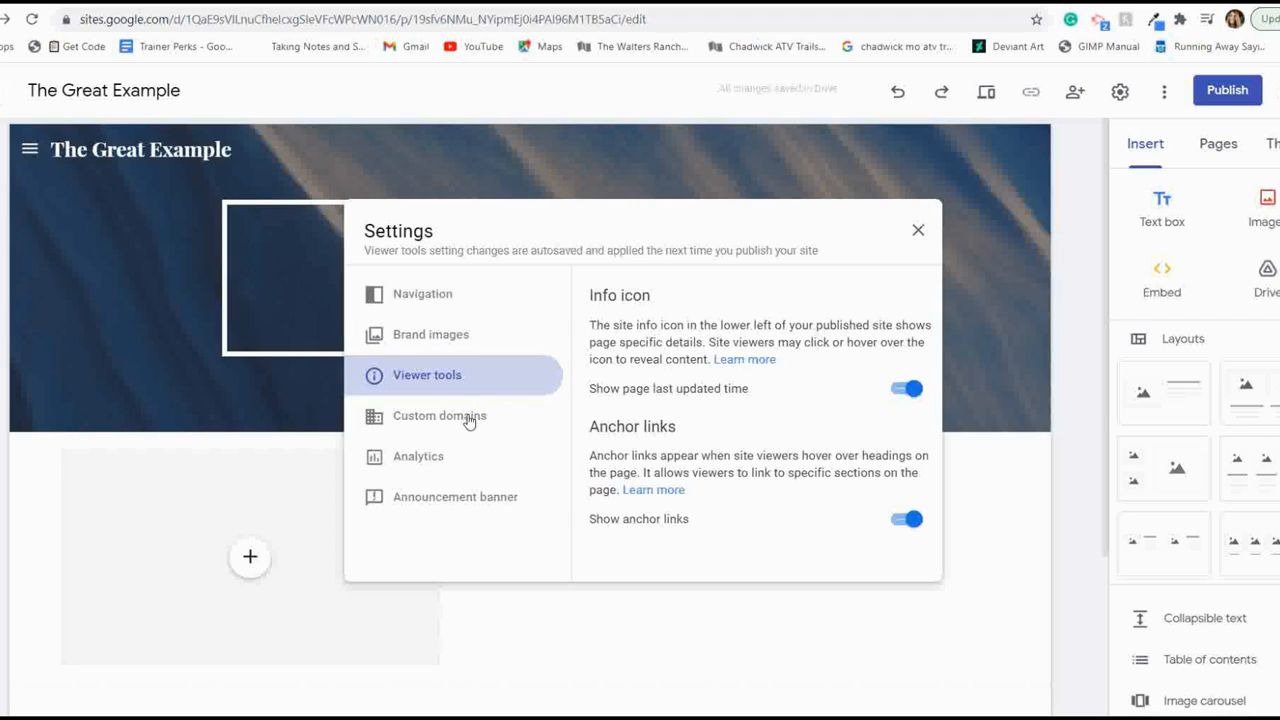
left_click(466, 420)
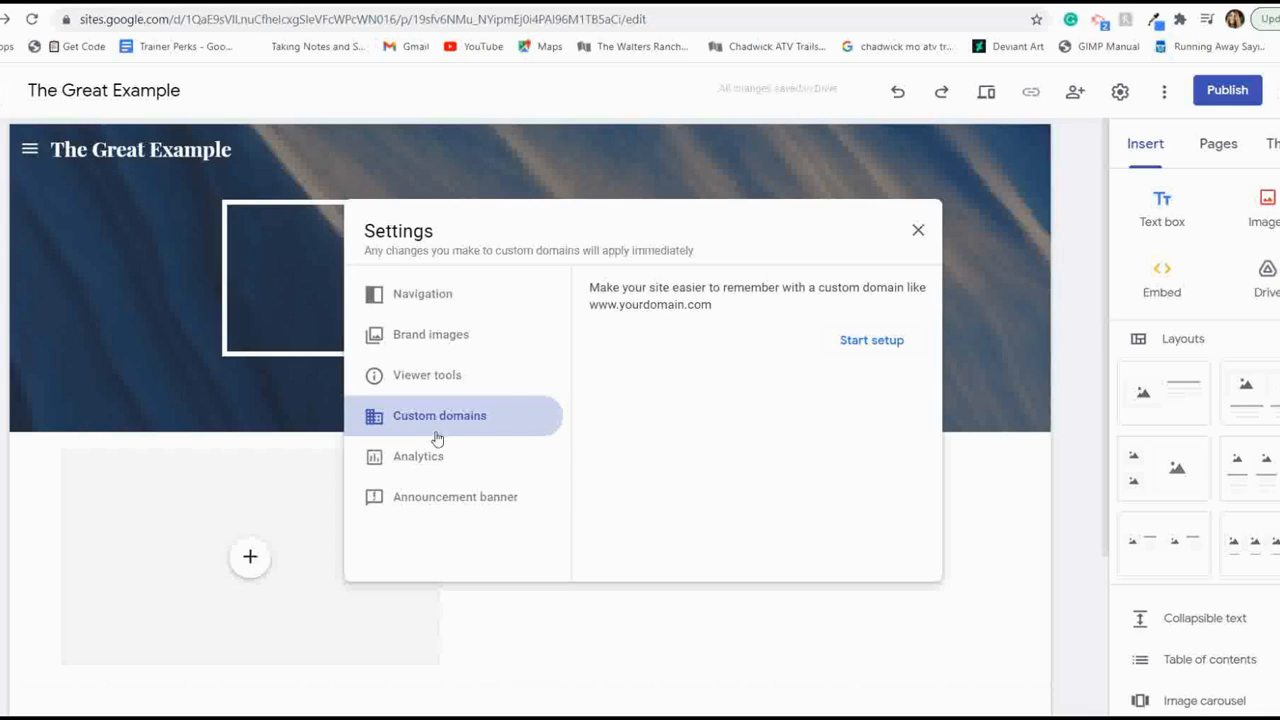
left_click(422, 462)
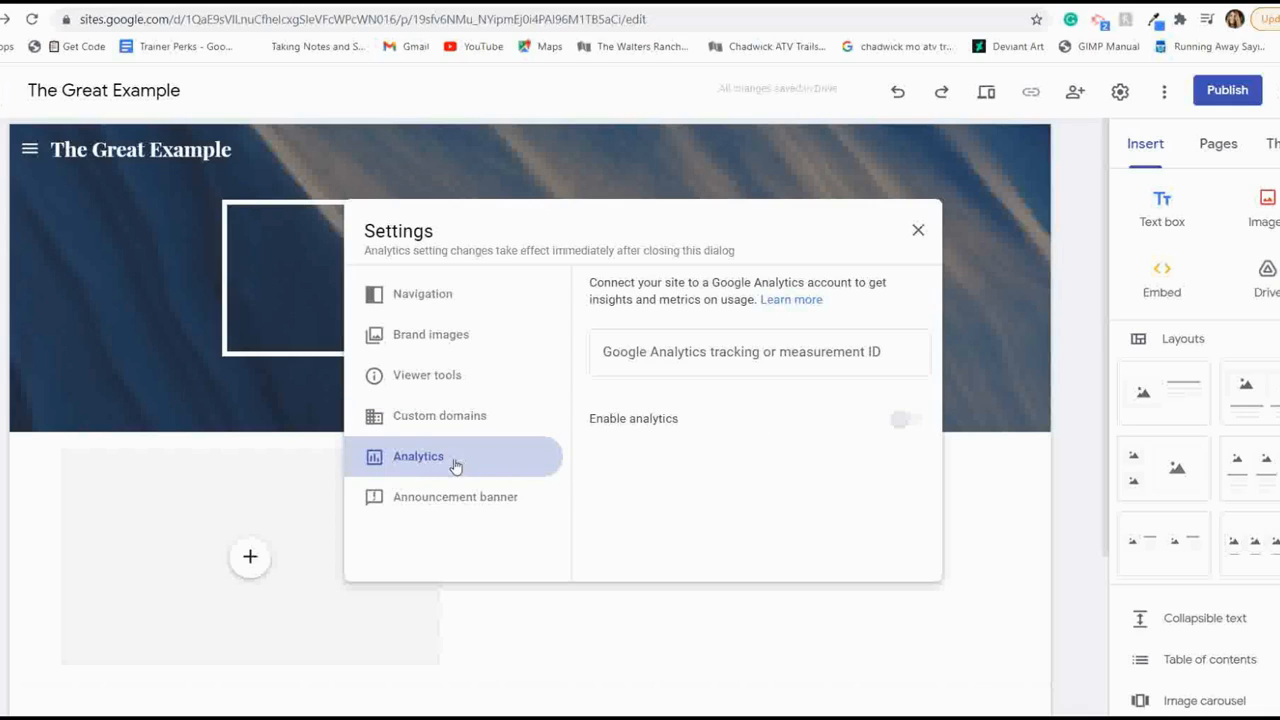
left_click(441, 498)
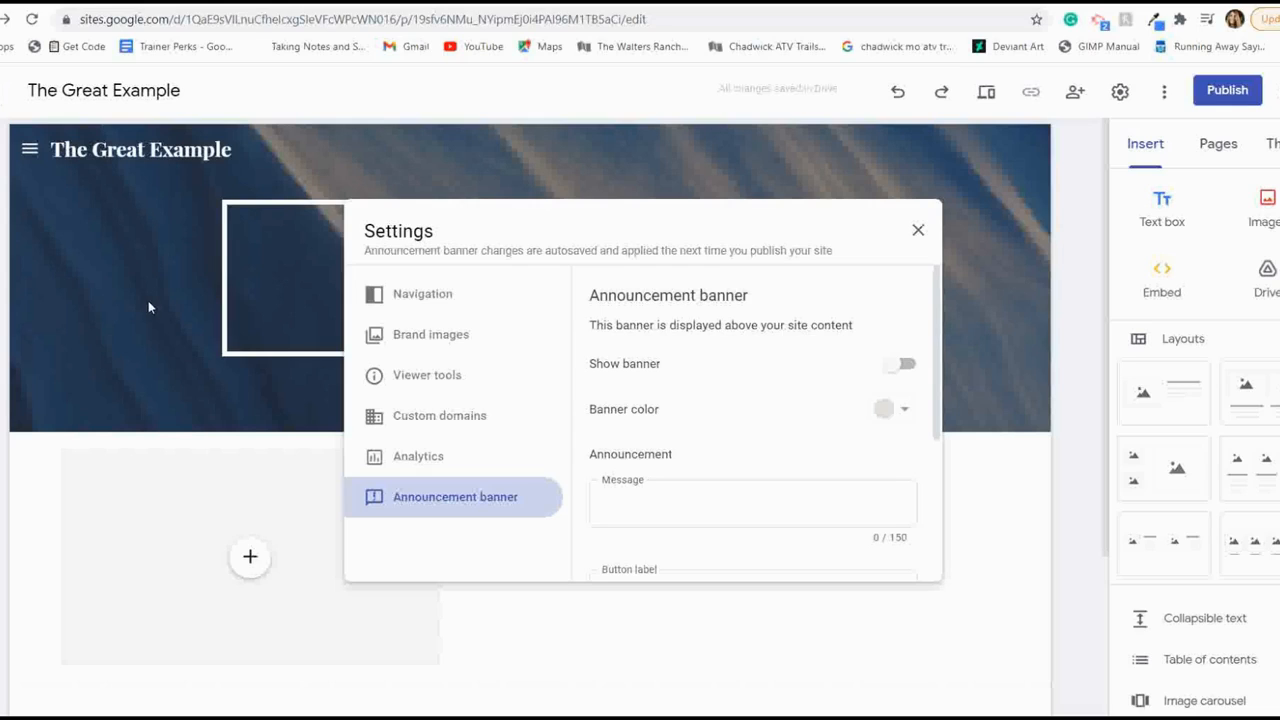
left_click(919, 234)
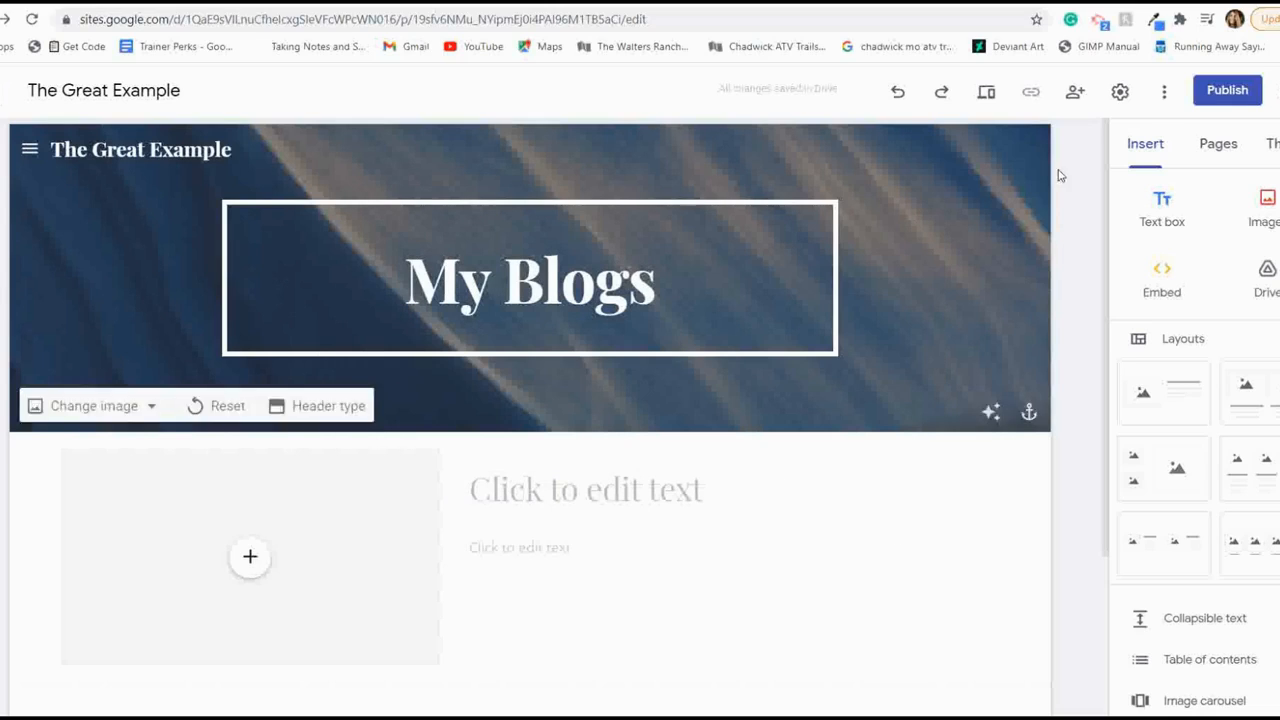
- Examine the site's additional options and the settings for publishing to the web, leaving without publishing
left_click(1166, 93)
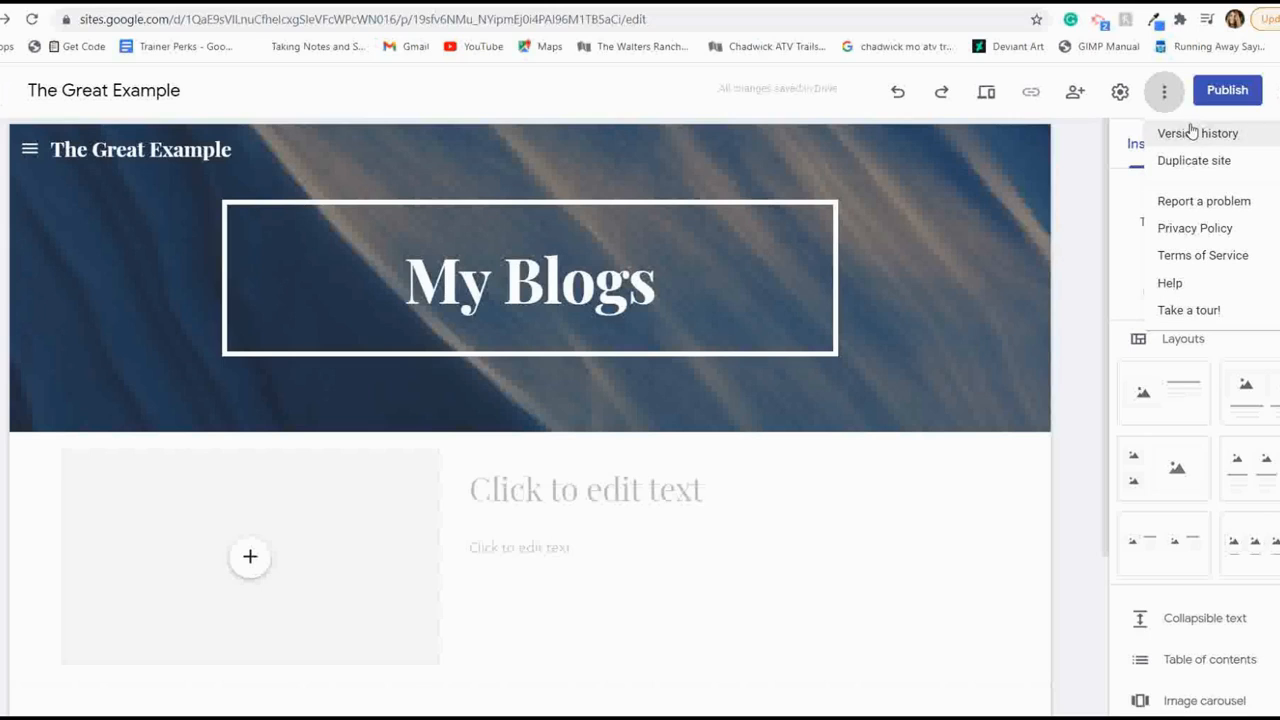
left_click(1223, 96)
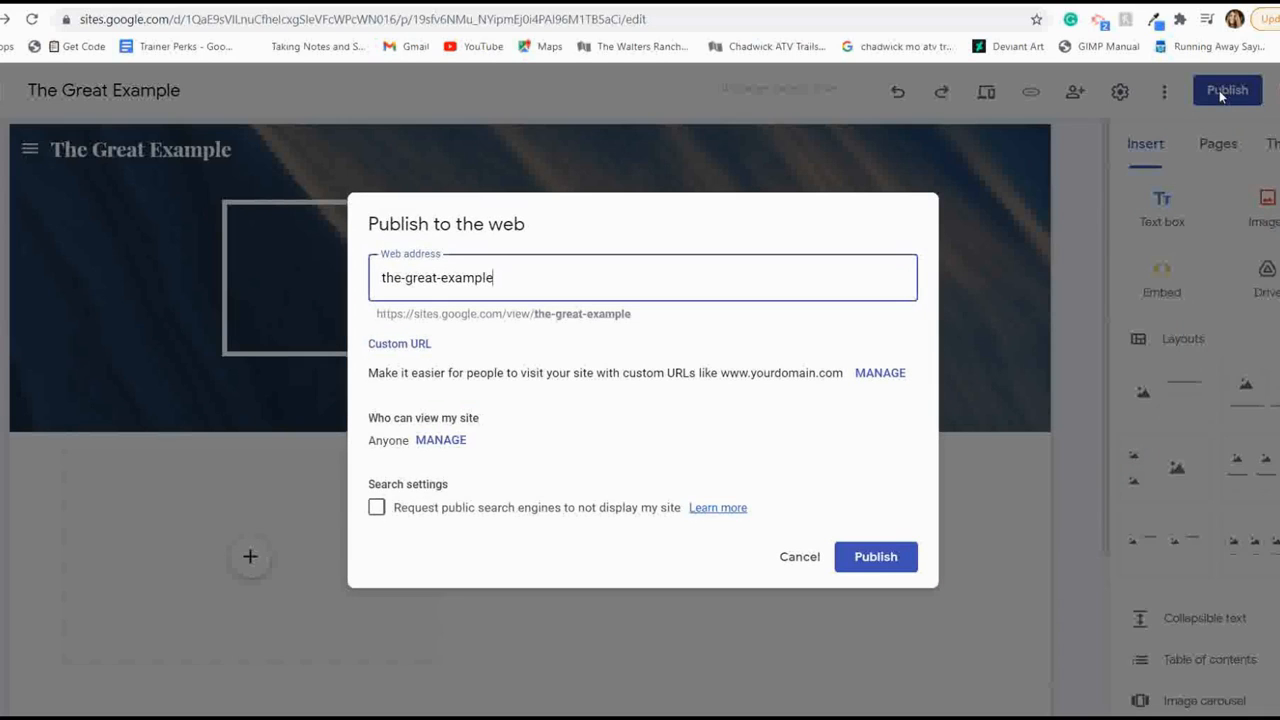
left_click(1222, 92)
left_click(806, 558)
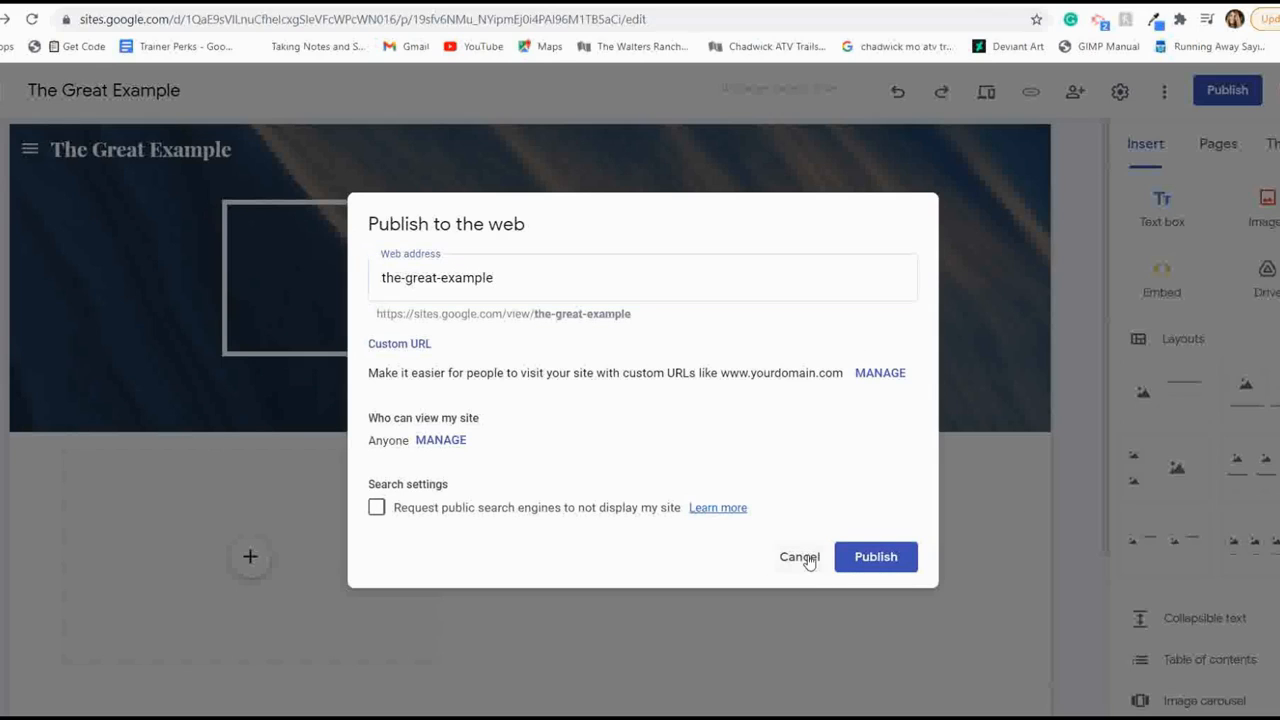